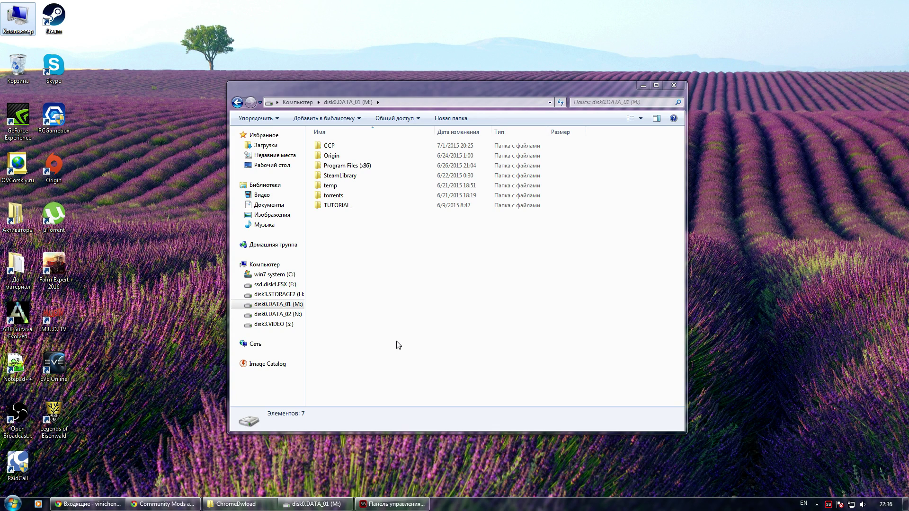
Step: Open the Kerbal Space Program folder under SteamLibrary\steamapps\common on drive M:
double_click(353, 180)
double_click(339, 146)
double_click(339, 146)
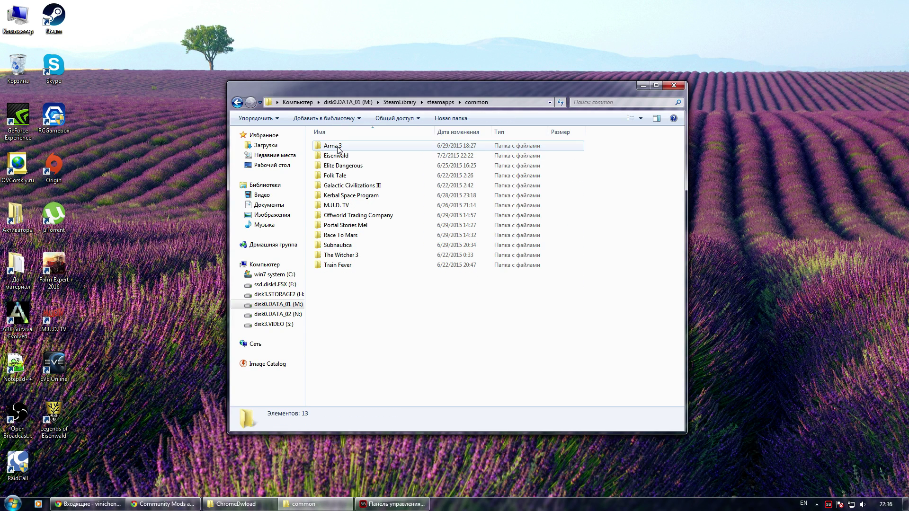
left_click(385, 196)
double_click(386, 198)
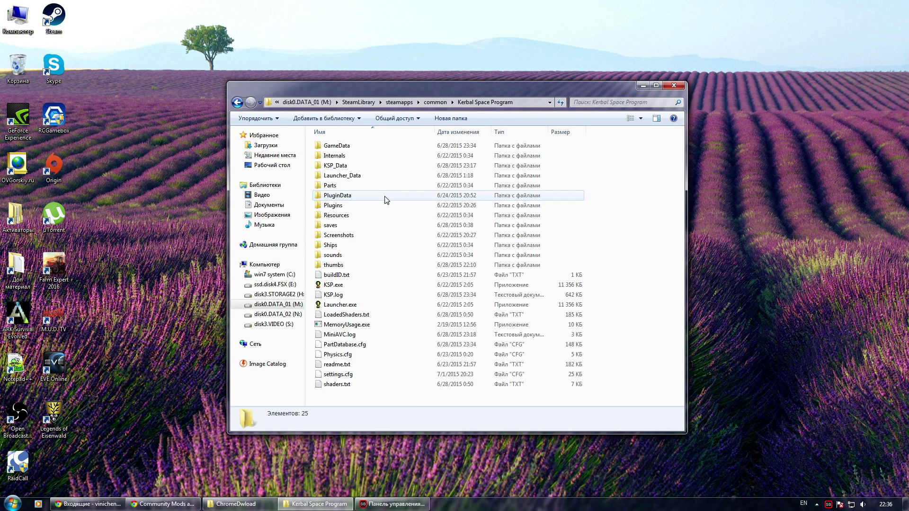
Step: Open the game's GameData folder and point out the Squad folder in it
left_click(345, 147)
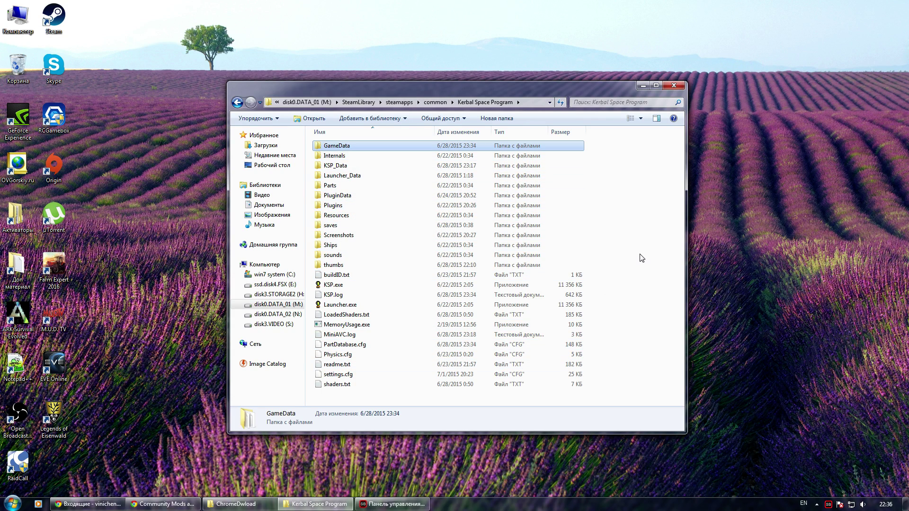
double_click(347, 146)
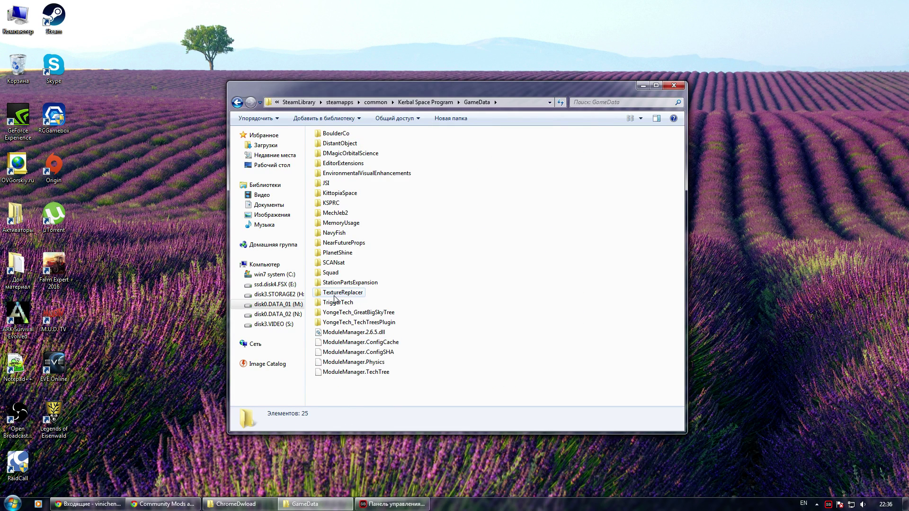
left_click(331, 273)
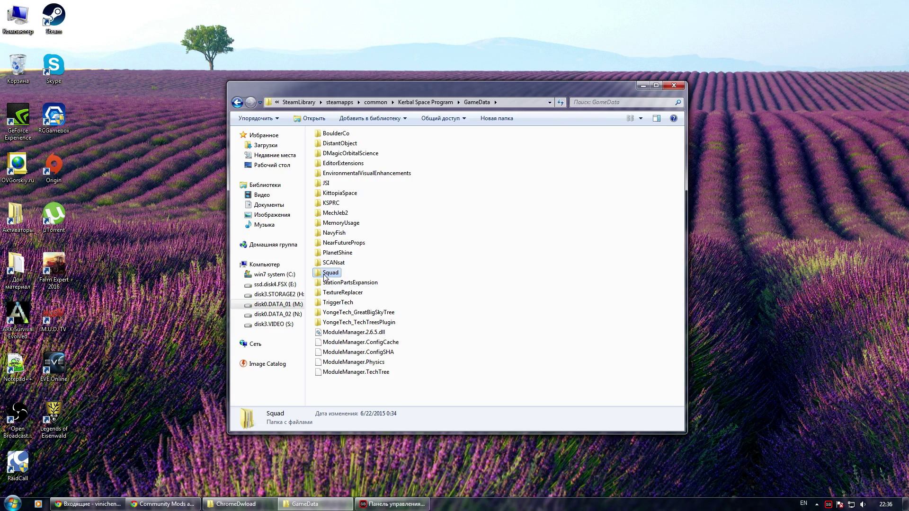
left_click(475, 253)
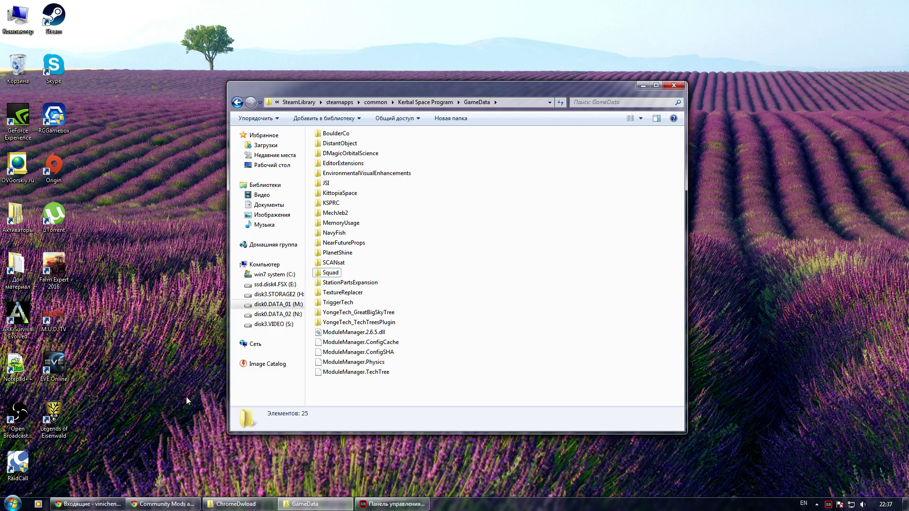
Step: Switch to Chrome and go from the Kerbal Space Program forum index through Add-on Releases to the Community Mods and Plugins Library thread
mouse_move(169, 506)
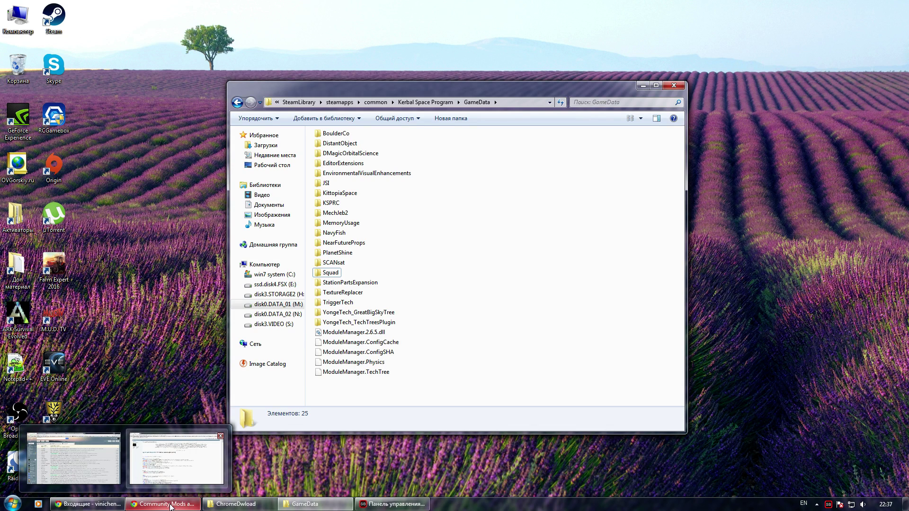
left_click(172, 506)
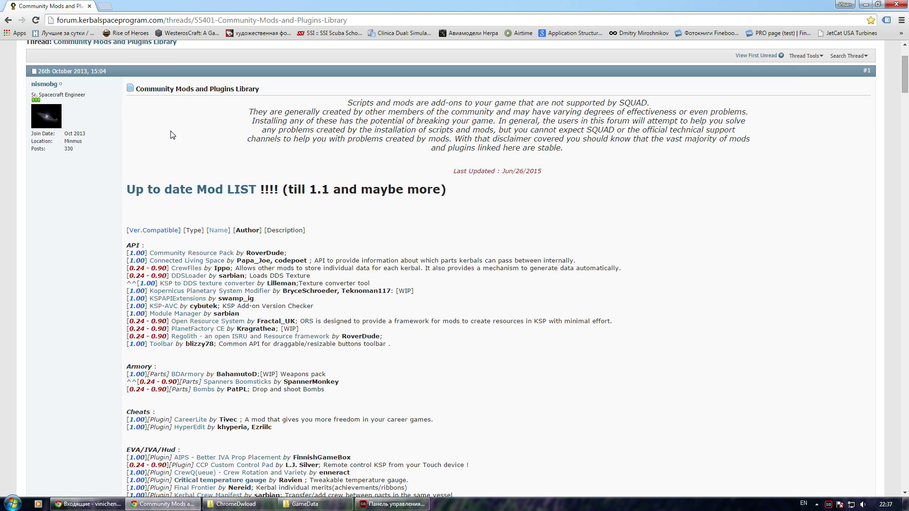
scroll(171, 135, "up", 2)
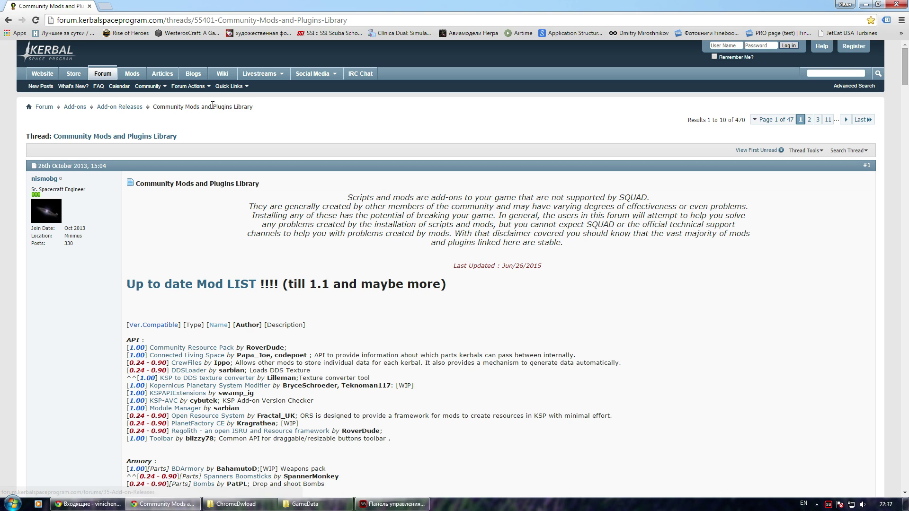
left_click(44, 108)
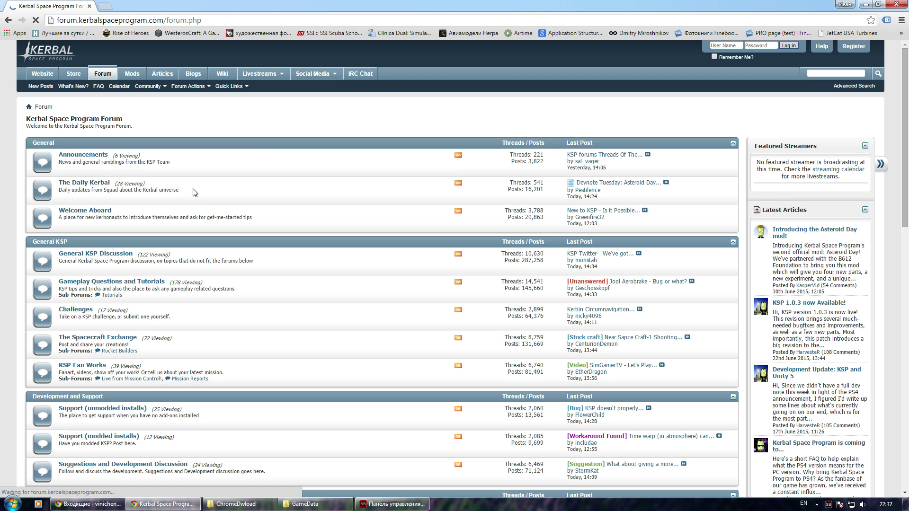
scroll(178, 223, "down", 4)
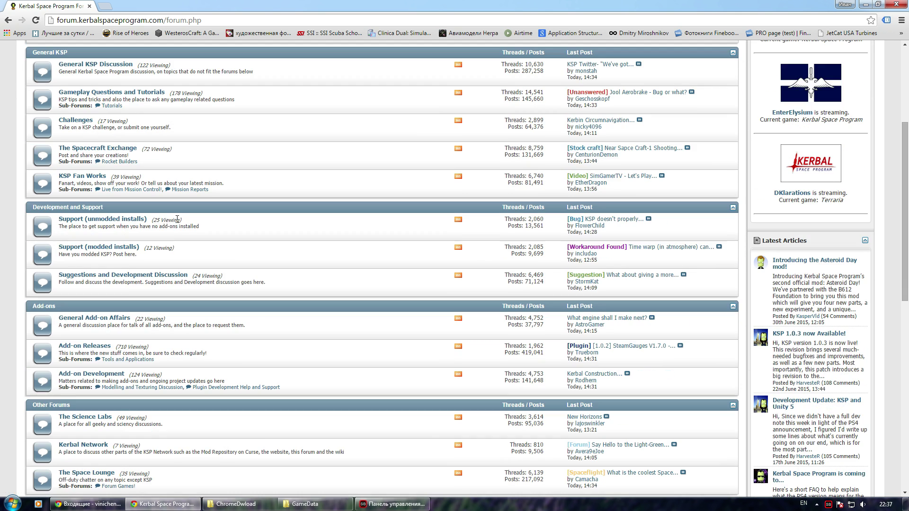
scroll(98, 282, "down", 2)
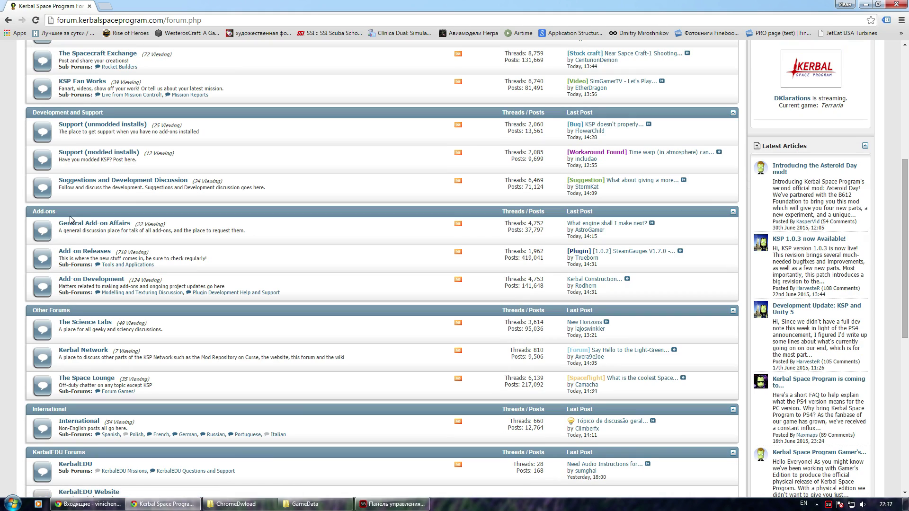
left_click(88, 254)
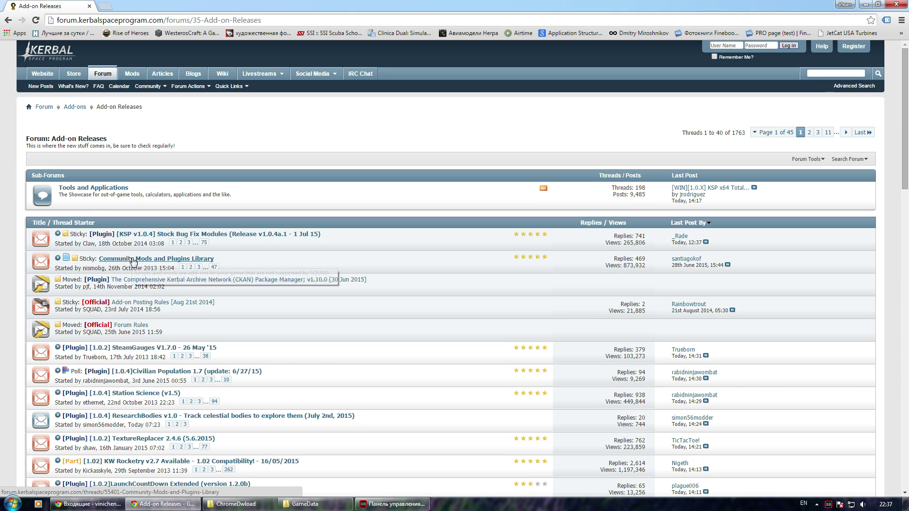
left_click(133, 260)
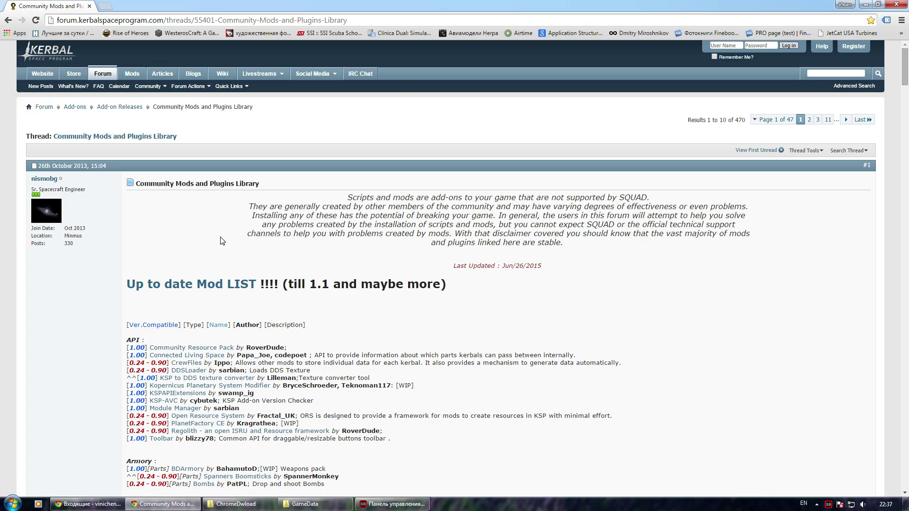
Step: Look through the thread's mod categories and open the TweakableEverything mod's thread in a new tab
scroll(337, 274, "down", 20)
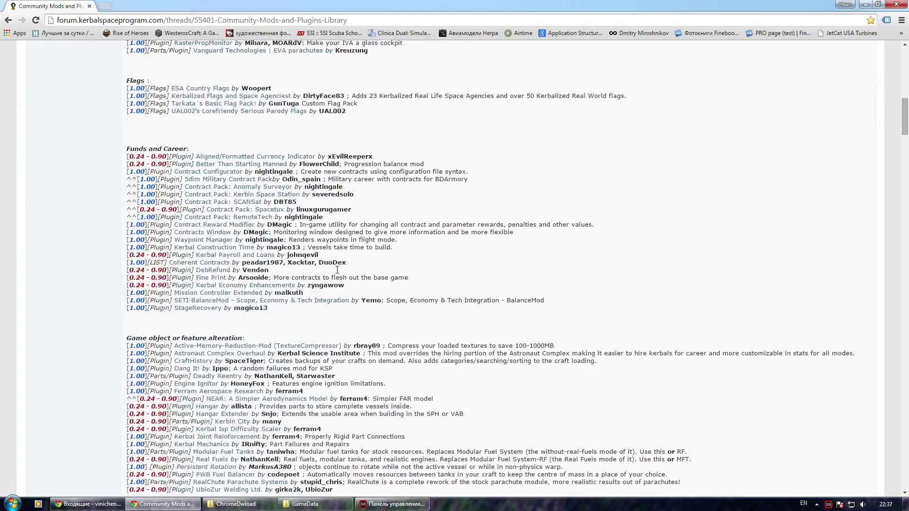
scroll(337, 267, "down", 9)
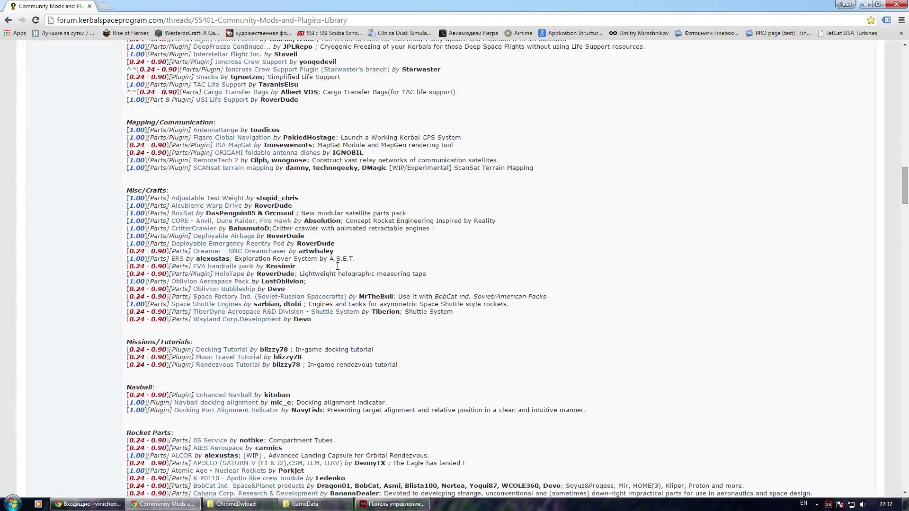
scroll(154, 235, "down", 20)
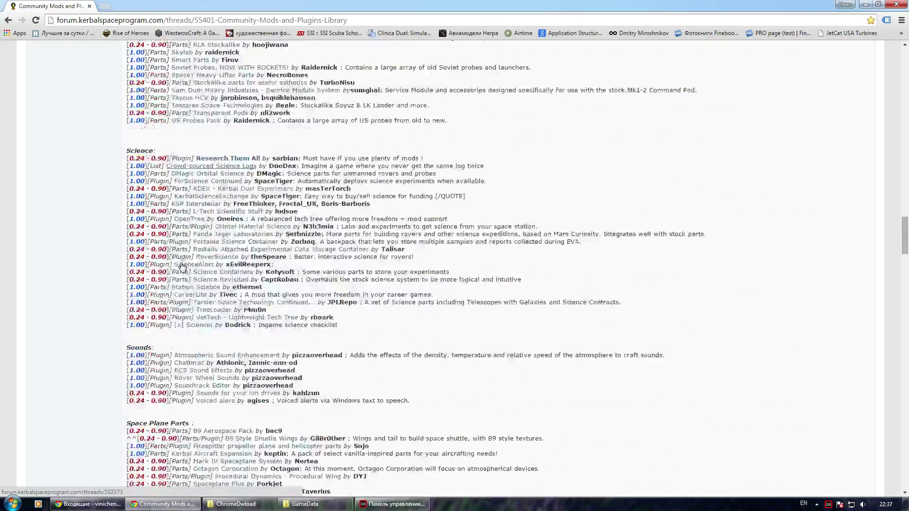
scroll(227, 250, "down", 20)
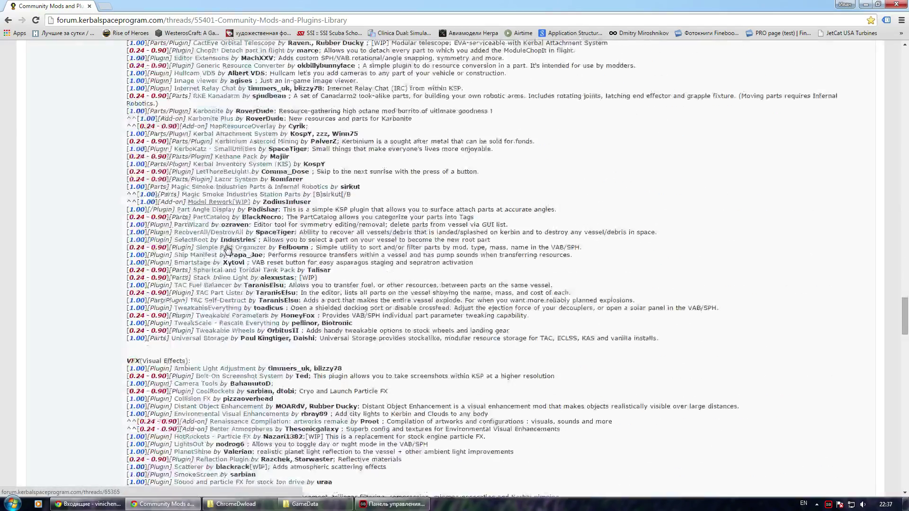
scroll(226, 249, "up", 8)
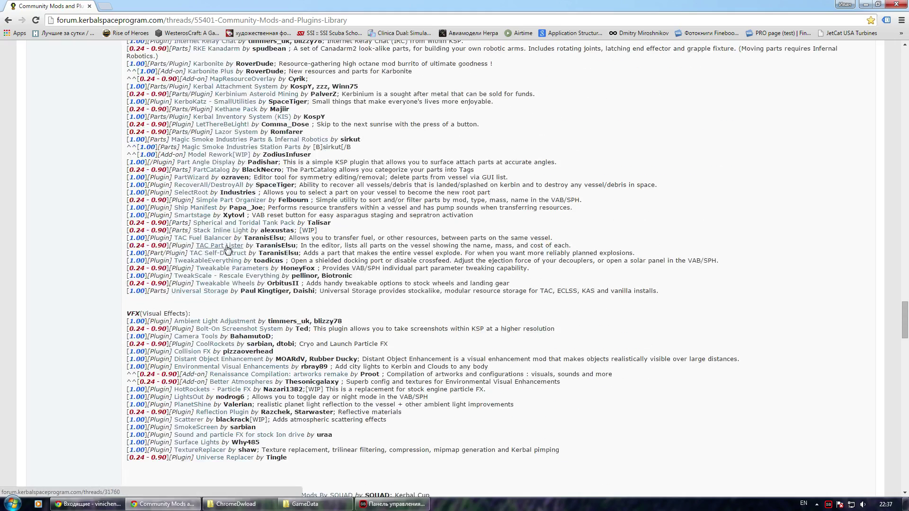
middle_click(198, 260)
left_click(129, 5)
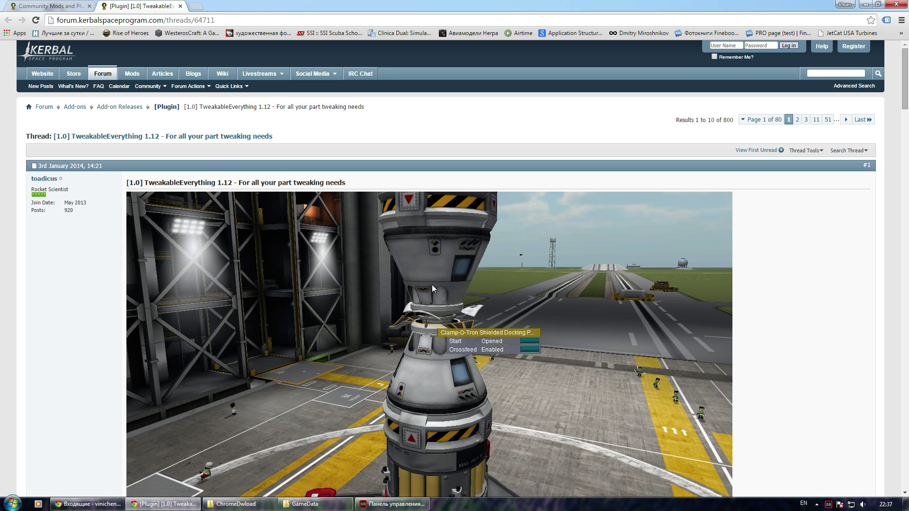
Step: Skim the first post of the TweakableEverything thread and close its tab
scroll(364, 267, "down", 10)
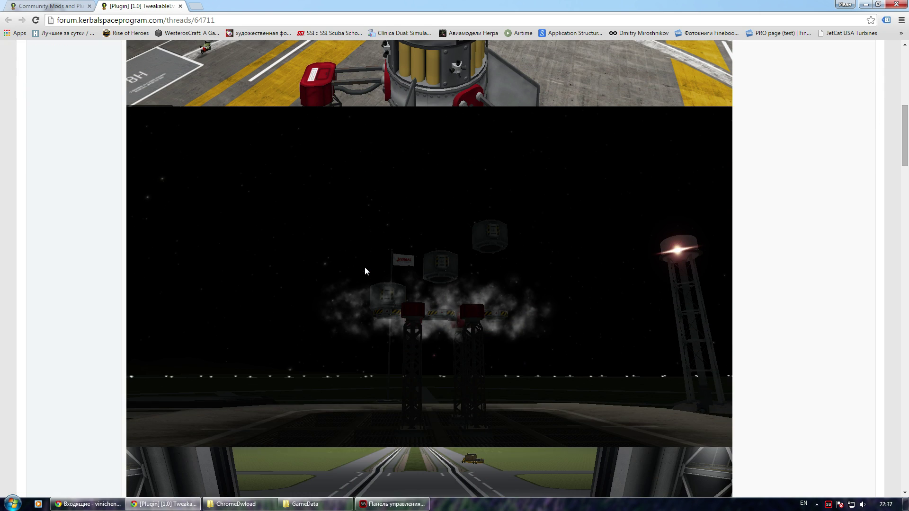
scroll(364, 267, "up", 8)
left_click(181, 6)
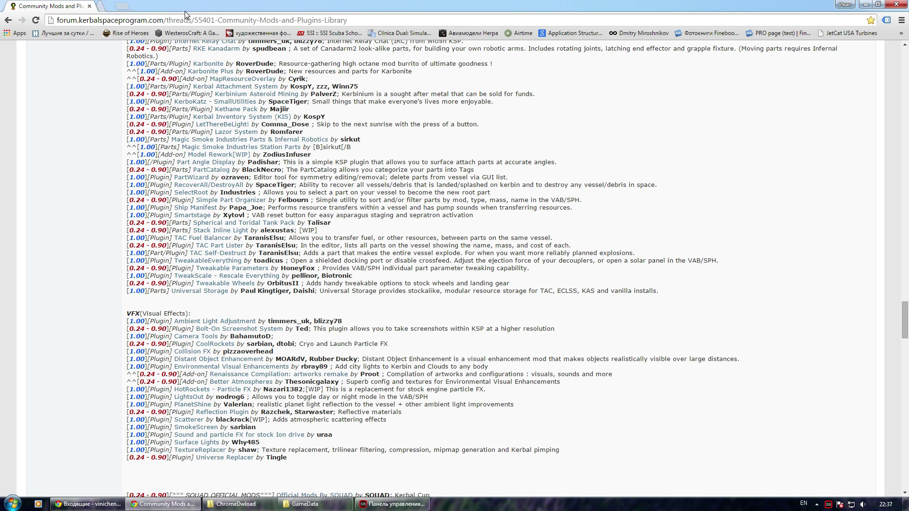
Step: Open the kerbalstuff.com mod site in a new browser tab
left_click(114, 6)
type("ker")
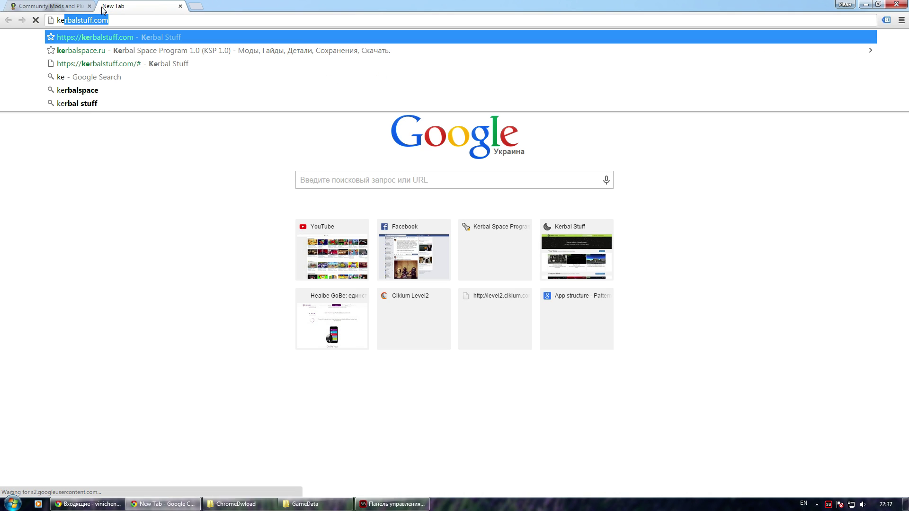
type("bals")
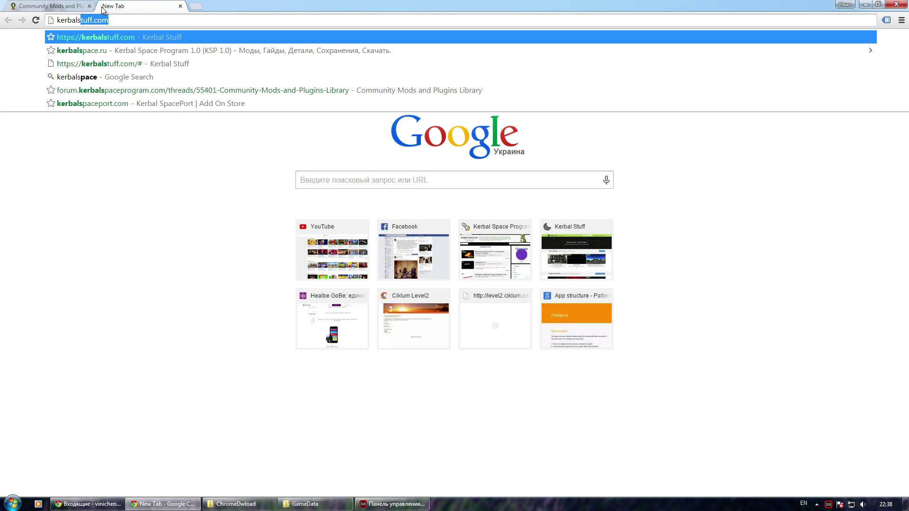
key("Return")
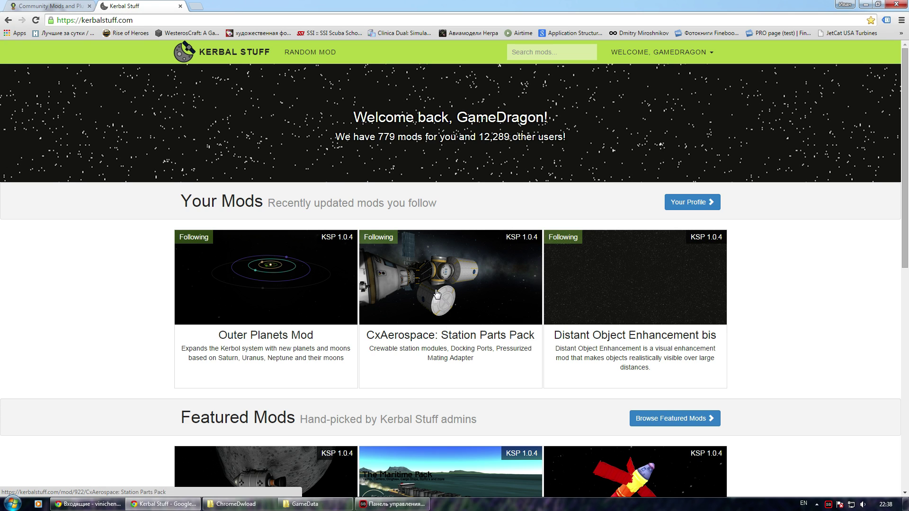
left_click(196, 6)
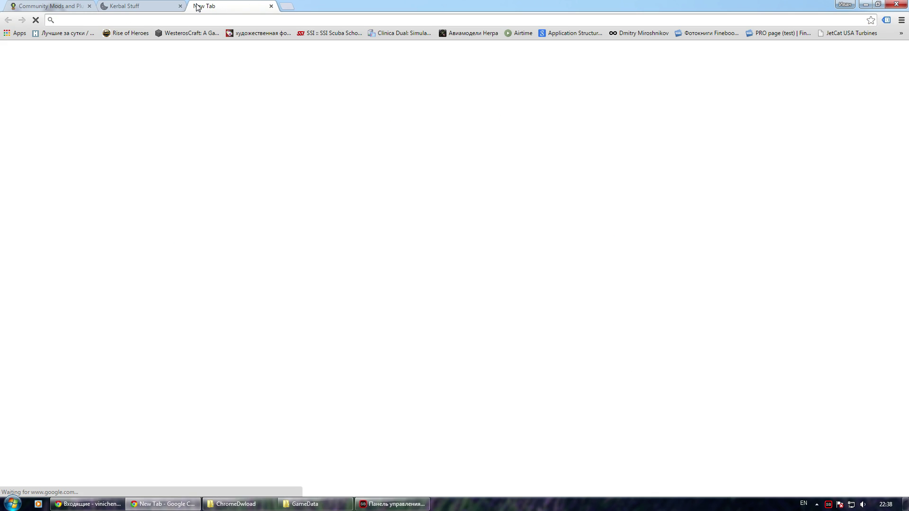
type("curse")
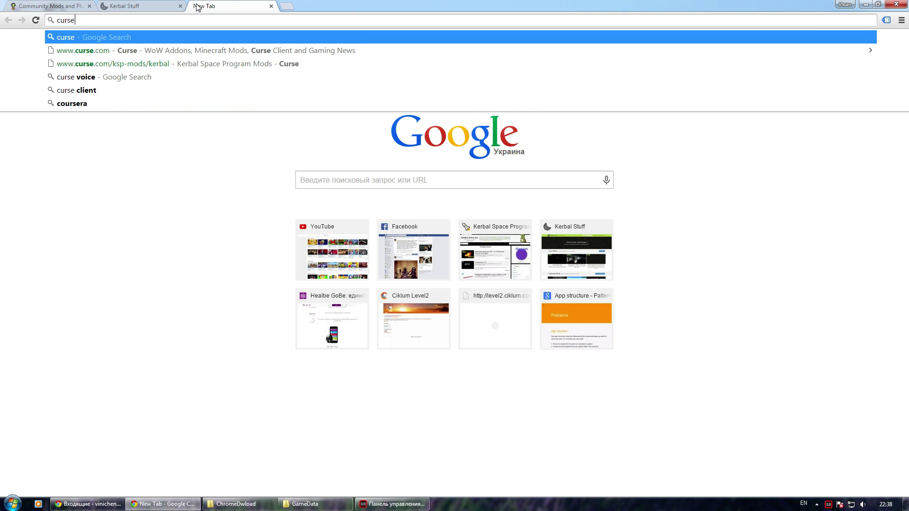
key("Down")
key("Return")
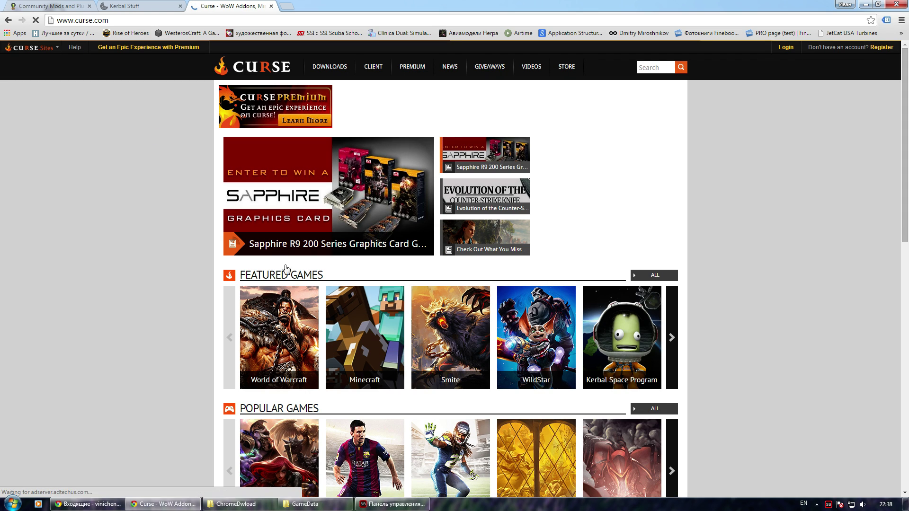
mouse_move(639, 348)
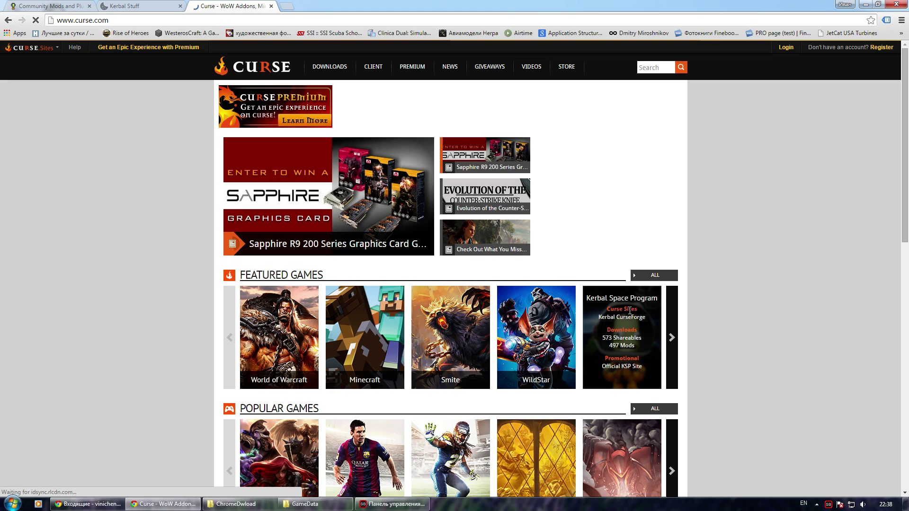
left_click(625, 346)
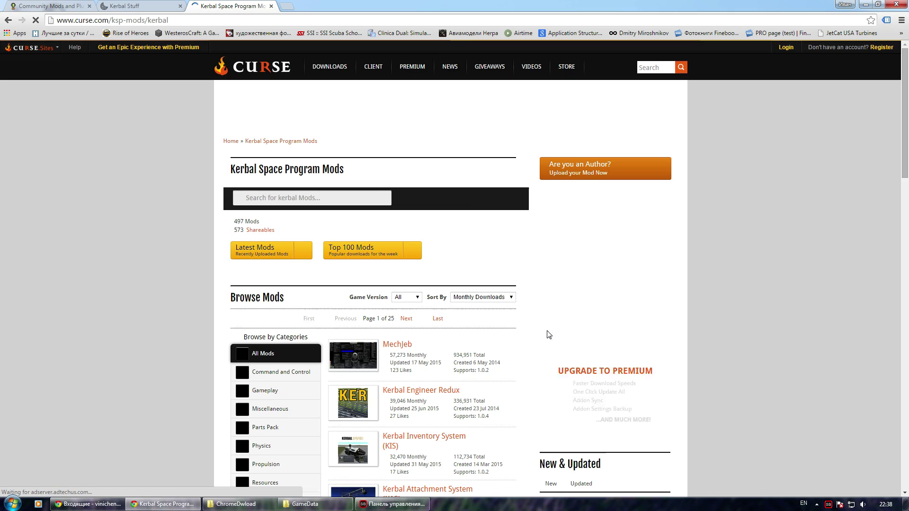
Step: Sort the Curse mod list by Recently Updated and highlight the supported game version of Behemoth Aerospace Engineering Large Parts
scroll(663, 229, "down", 3)
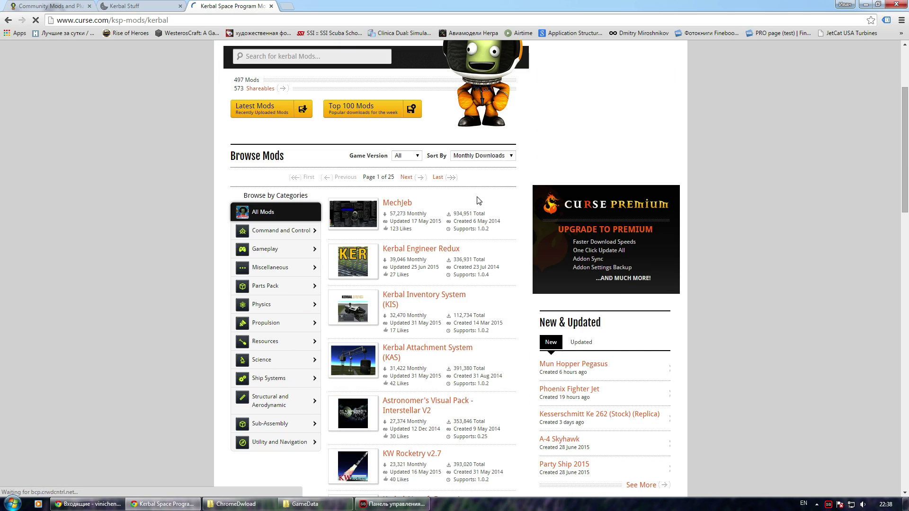
left_click(497, 157)
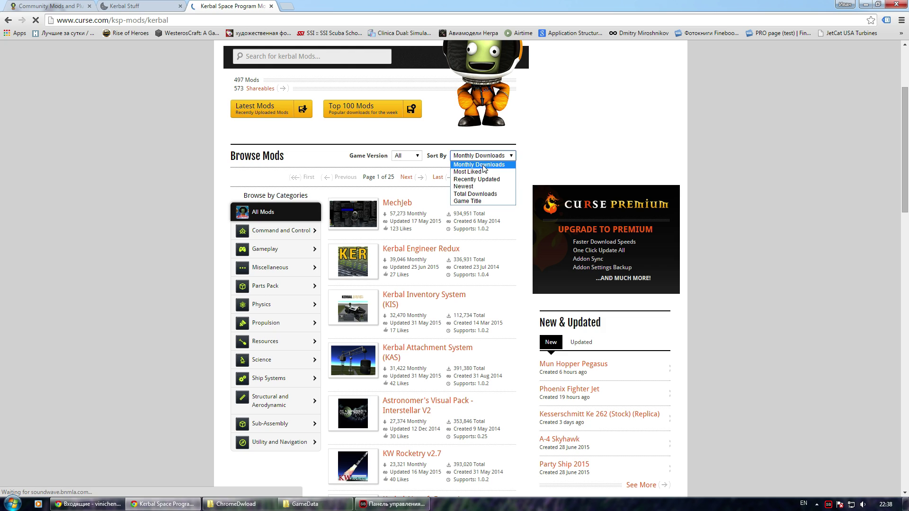
left_click(491, 180)
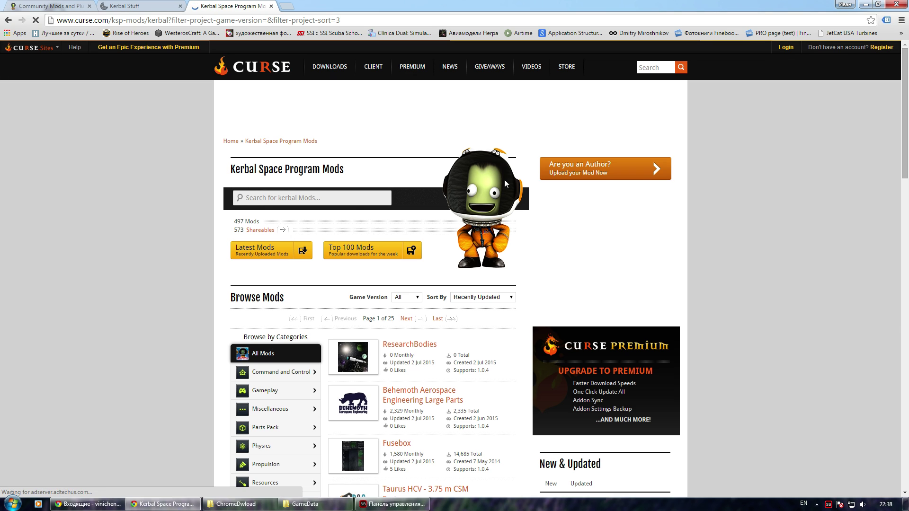
scroll(465, 222, "down", 2)
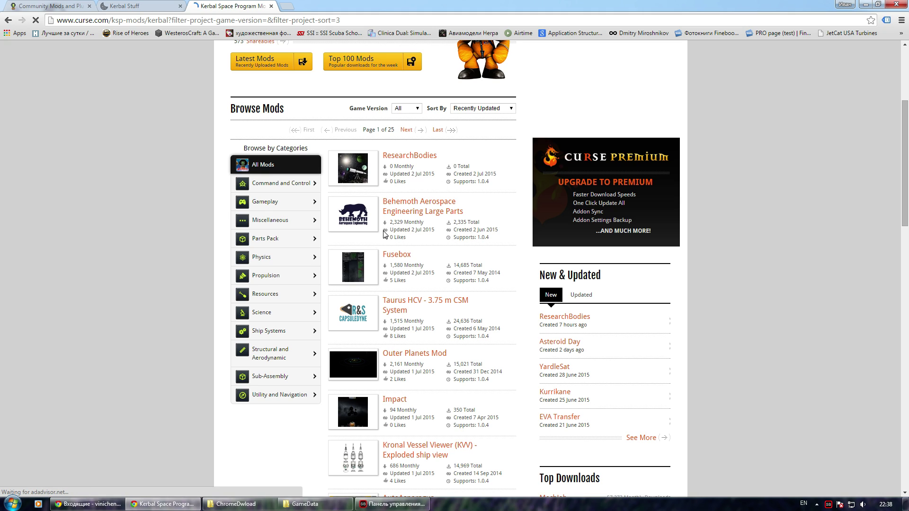
left_click_drag(390, 232, 486, 235)
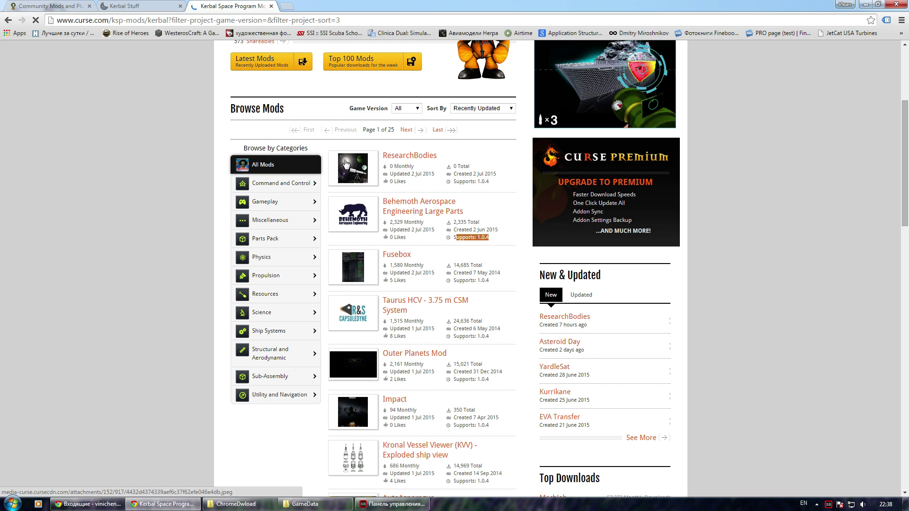
Step: Find Kerbal Aircraft Expansion (KAX) in the Curse mod list and open its page in a new tab
scroll(351, 266, "down", 3)
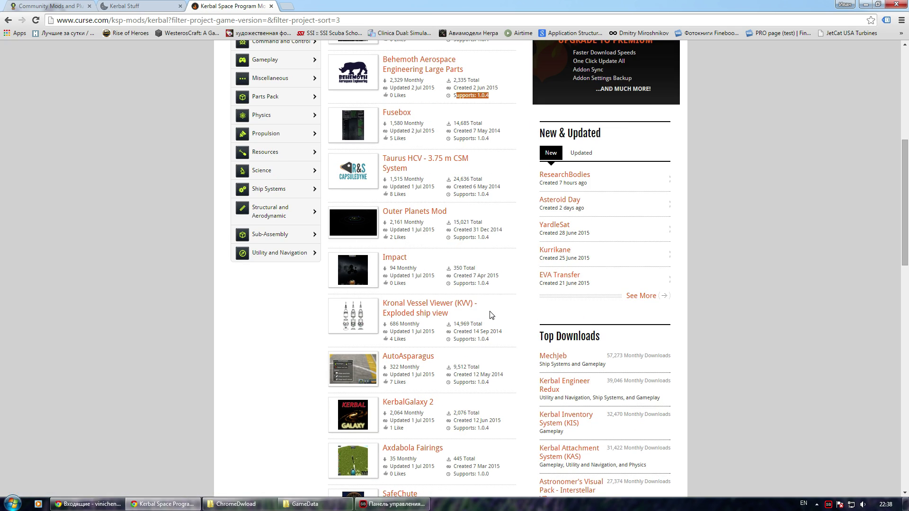
scroll(484, 309, "down", 4)
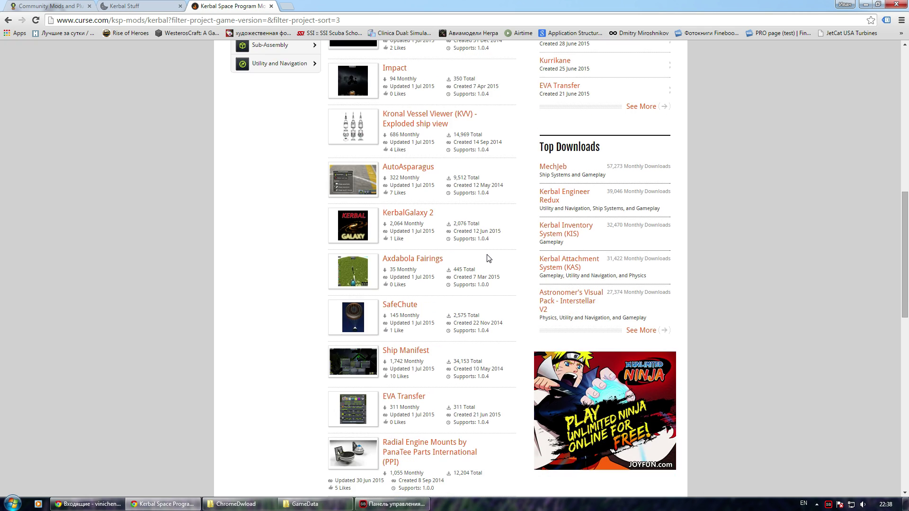
scroll(490, 259, "down", 3)
scroll(393, 258, "down", 3)
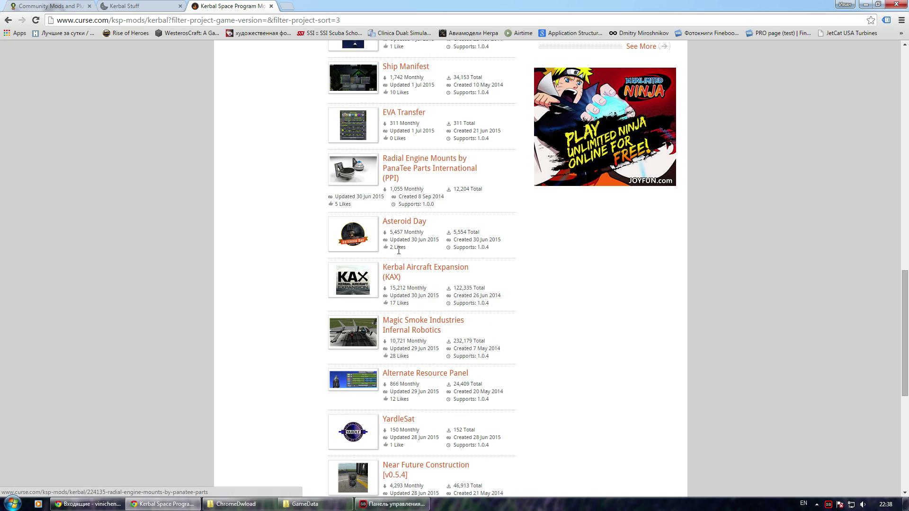
middle_click(428, 271)
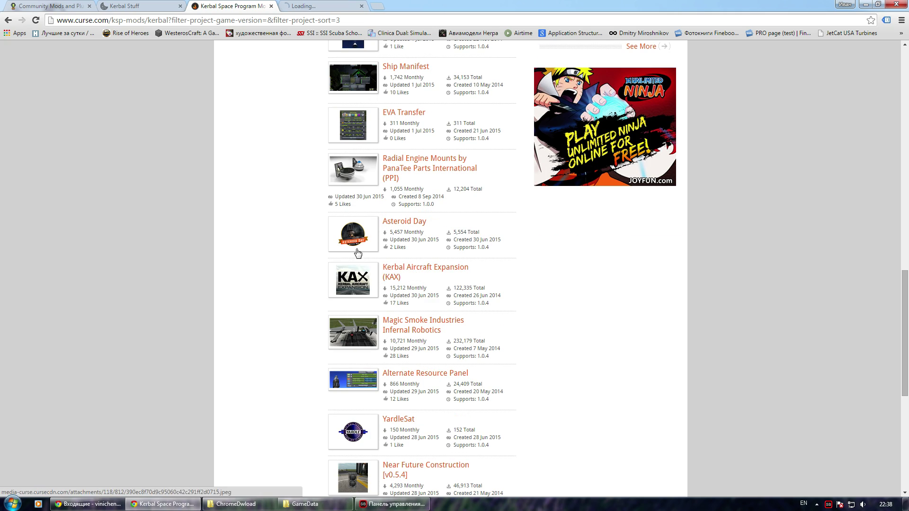
key("ctrl+Tab")
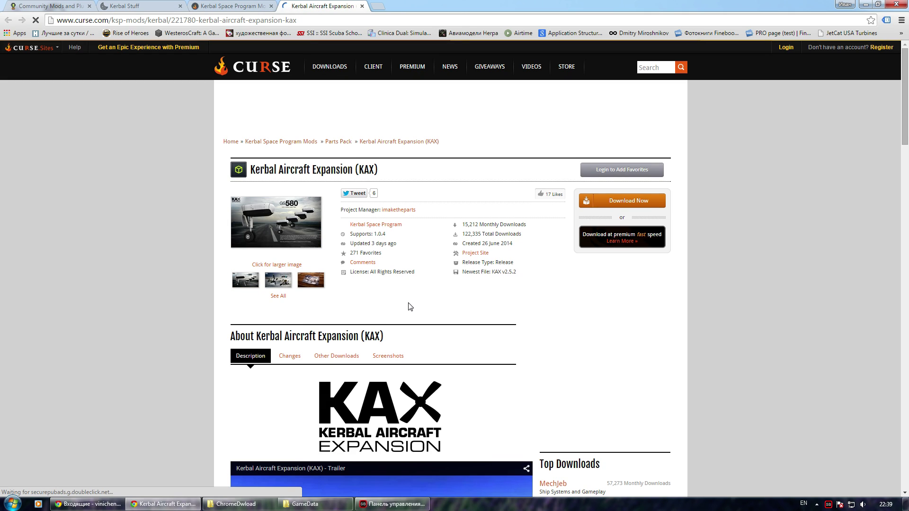
Step: Skim the description of Kerbal Aircraft Expansion (KAX) on its Curse page and start the mod's download
scroll(410, 305, "down", 5)
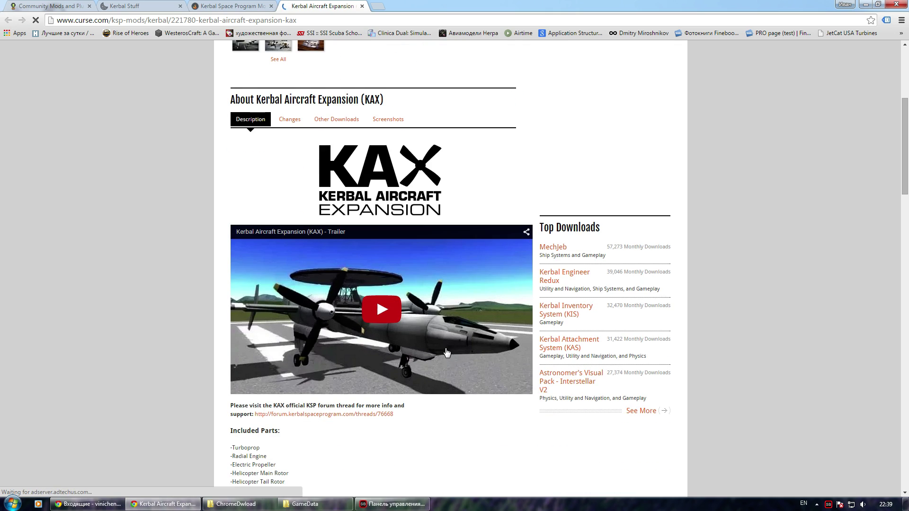
scroll(447, 350, "up", 4)
left_click(628, 157)
Step: Search the already open Kerbal Stuff site for "kax", open the Kerbal Aircraft Expansion (KAX) page and reload it
key("ctrl+2")
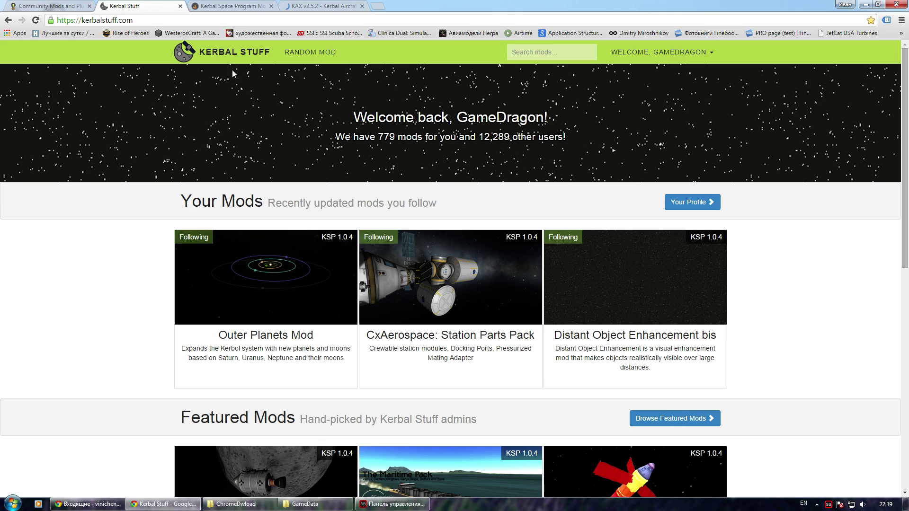
left_click(533, 56)
type("kax")
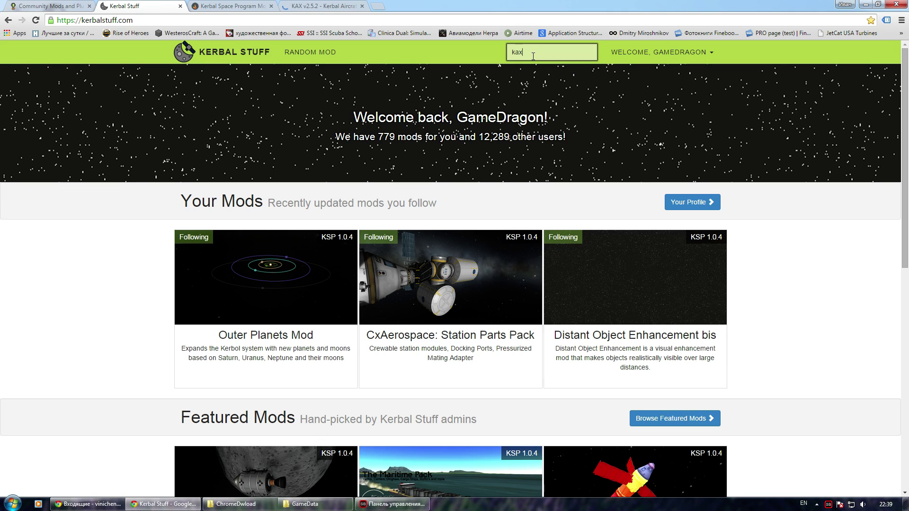
key("Return")
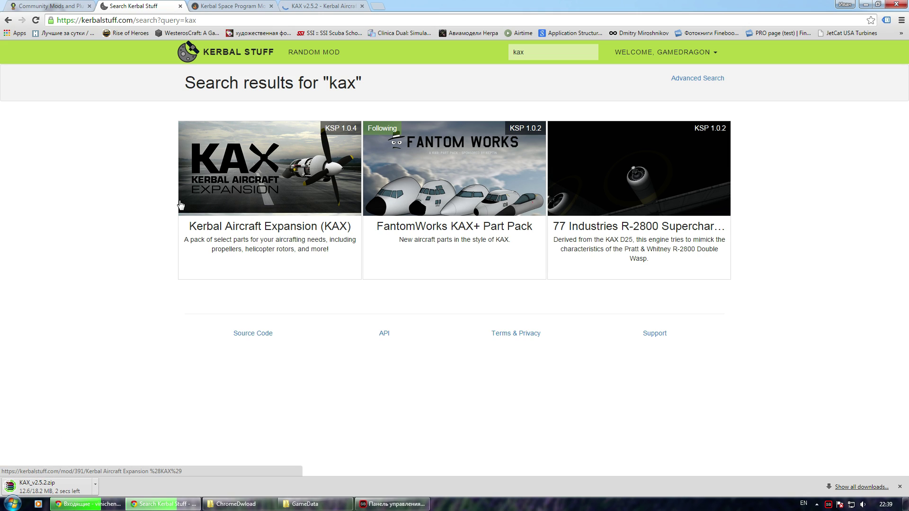
left_click(266, 179)
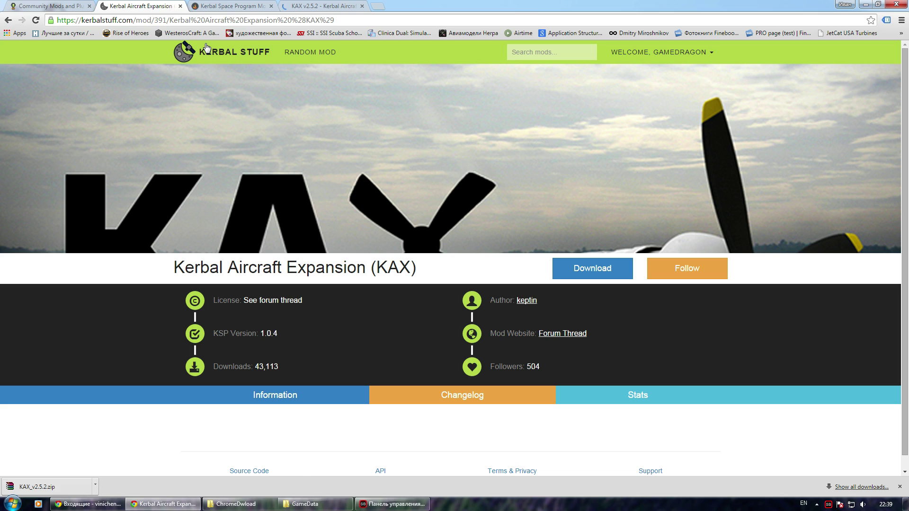
key("F5")
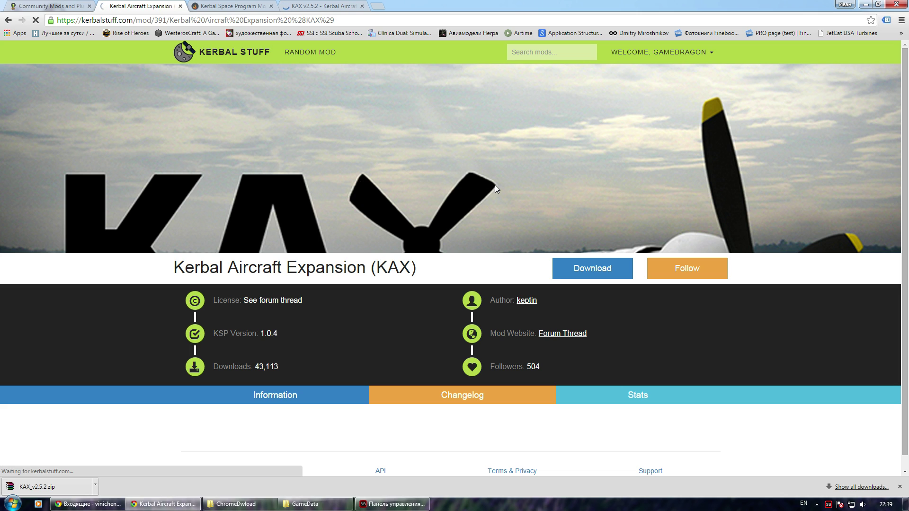
Step: Return to the Kerbal Stuff home page, open the account's own profile and look through the mods it follows
left_click(219, 55)
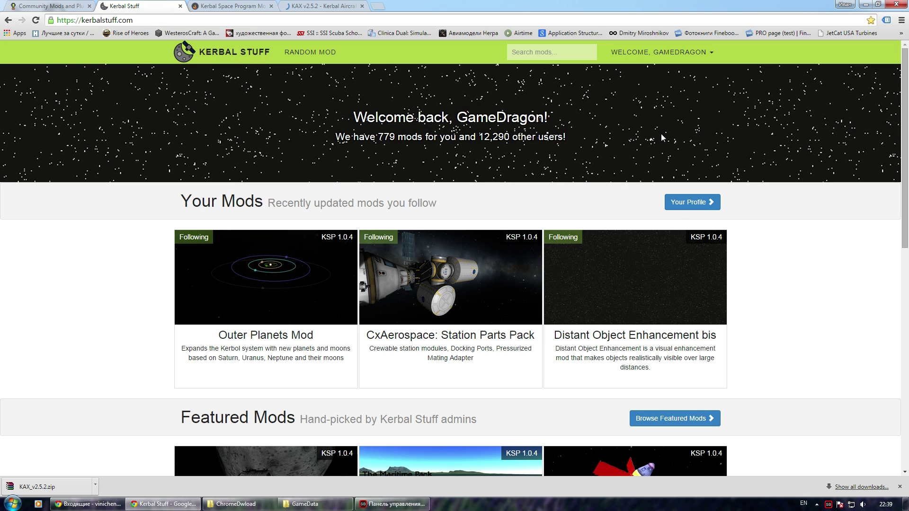
left_click(690, 204)
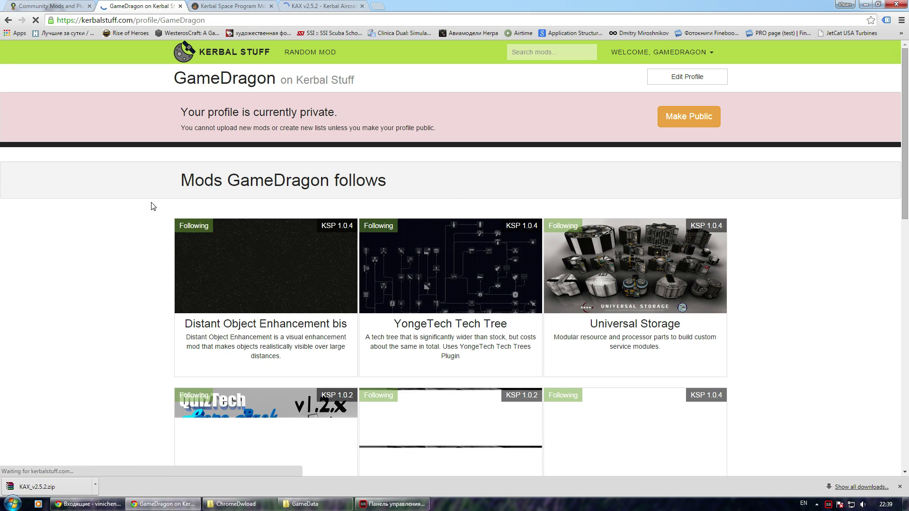
scroll(189, 194, "down", 2)
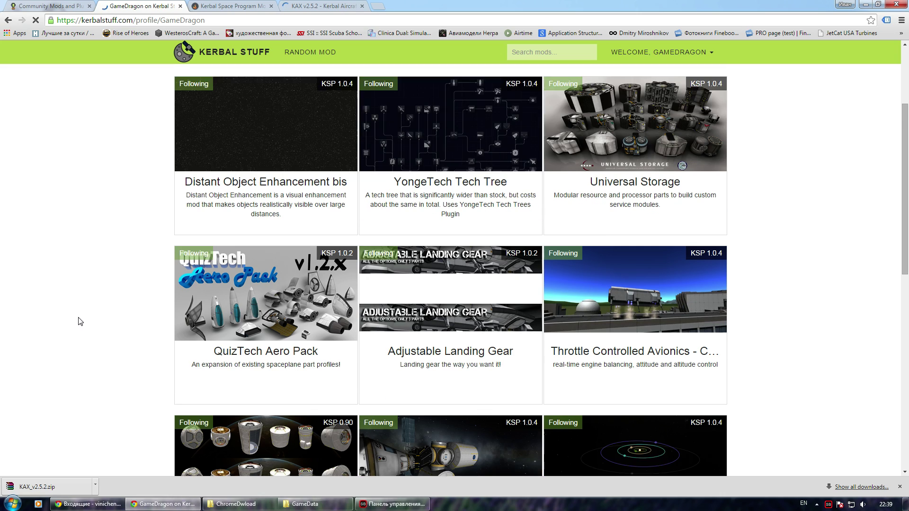
scroll(79, 319, "down", 4)
scroll(232, 192, "up", 1)
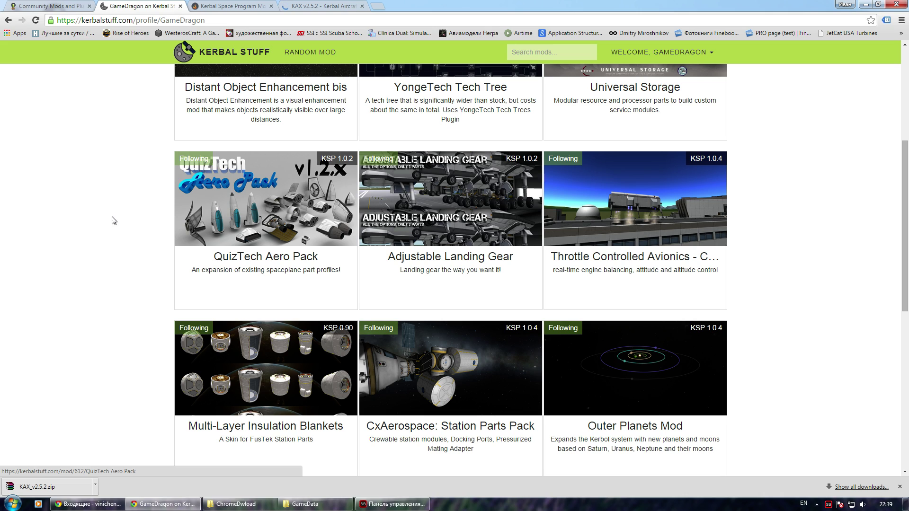
scroll(87, 214, "down", 2)
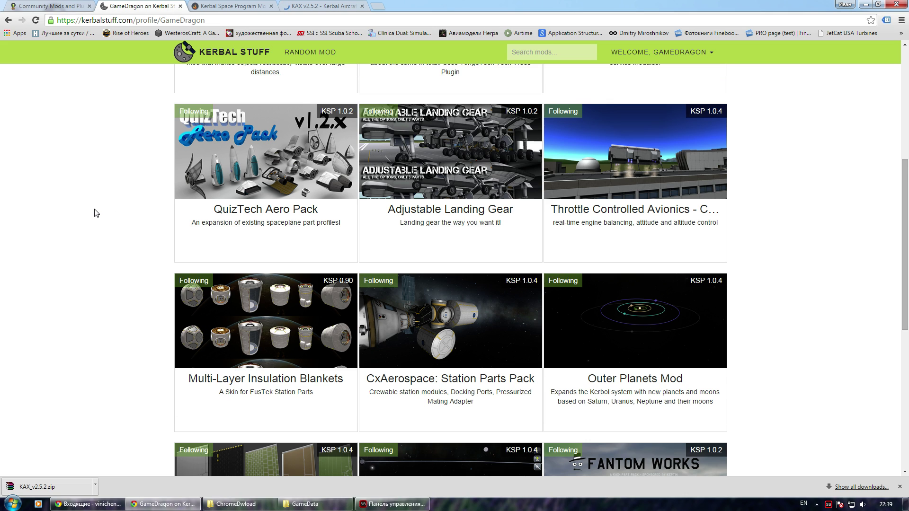
scroll(94, 212, "down", 6)
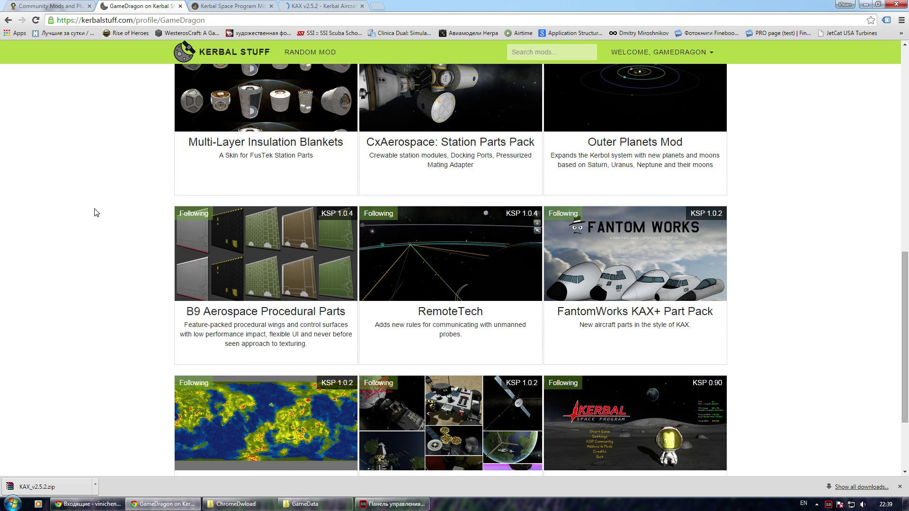
scroll(467, 314, "up", 1)
scroll(467, 314, "up", 4)
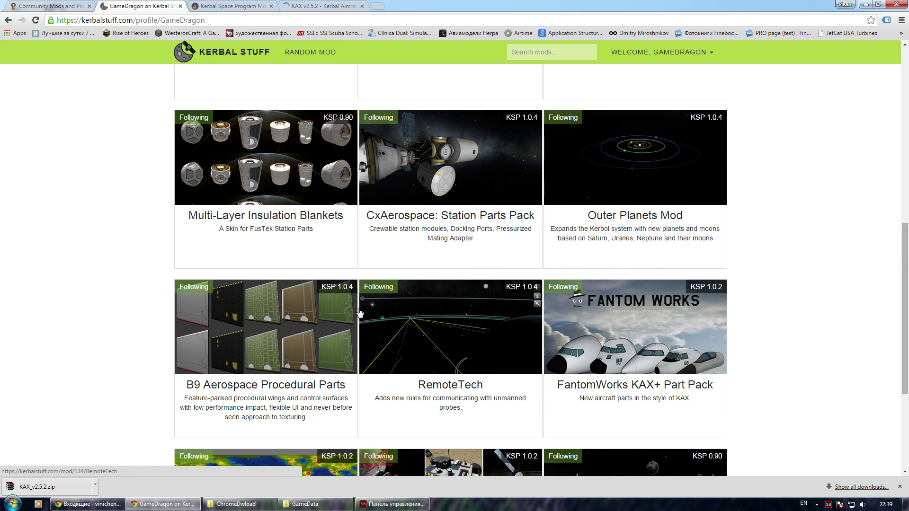
scroll(473, 279, "up", 2)
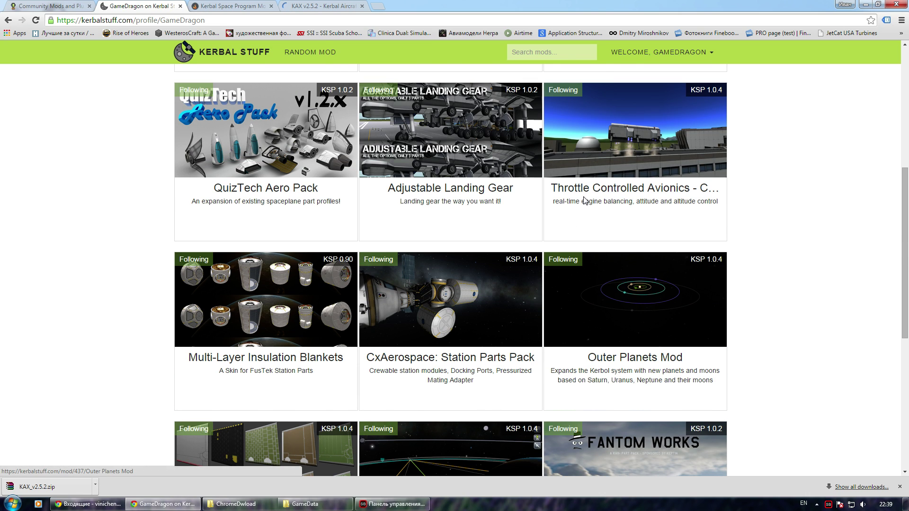
scroll(426, 237, "up", 2)
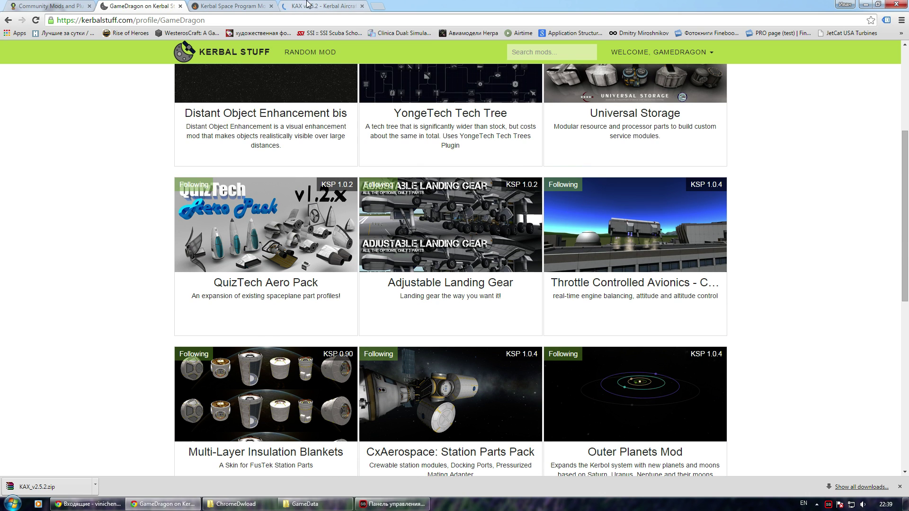
Step: Open the downloaded KAX_v2.5.2.zip in WinRAR, minimize the browser and place the archive window beside the GameData folder window
left_click(52, 487)
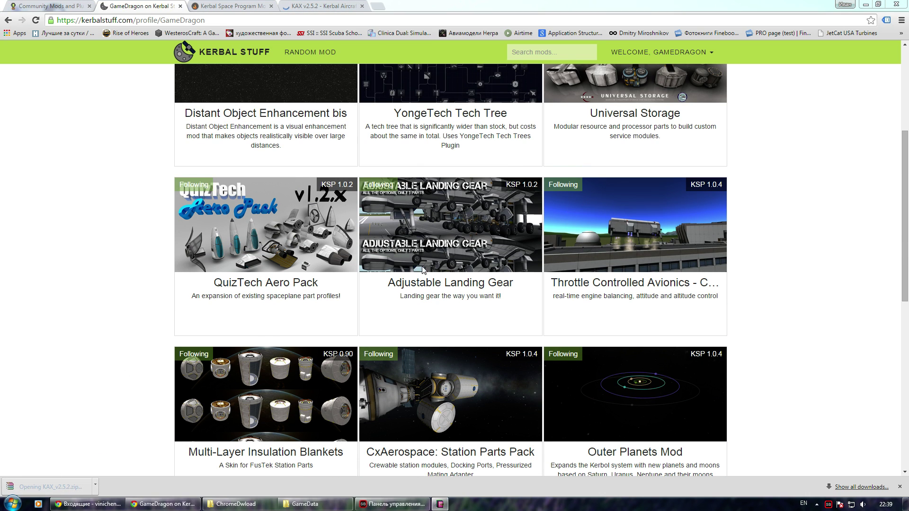
left_click(865, 4)
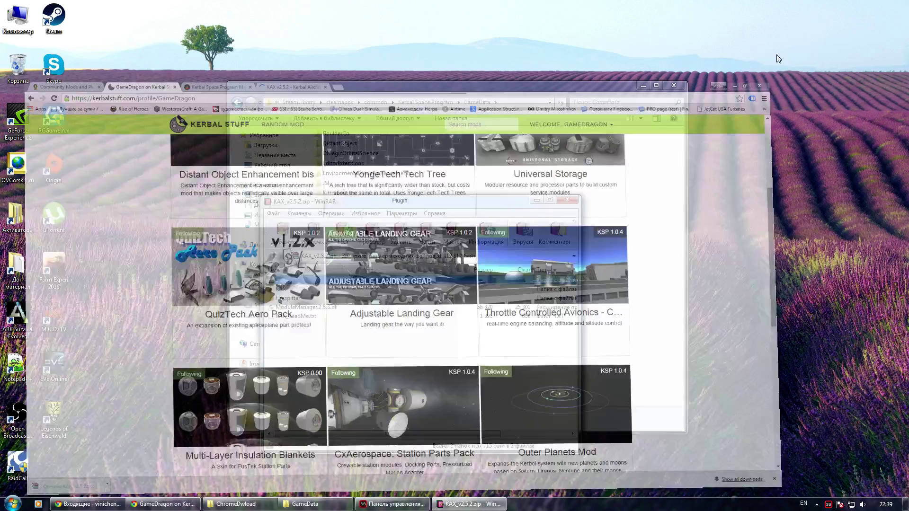
left_click_drag(387, 204, 632, 160)
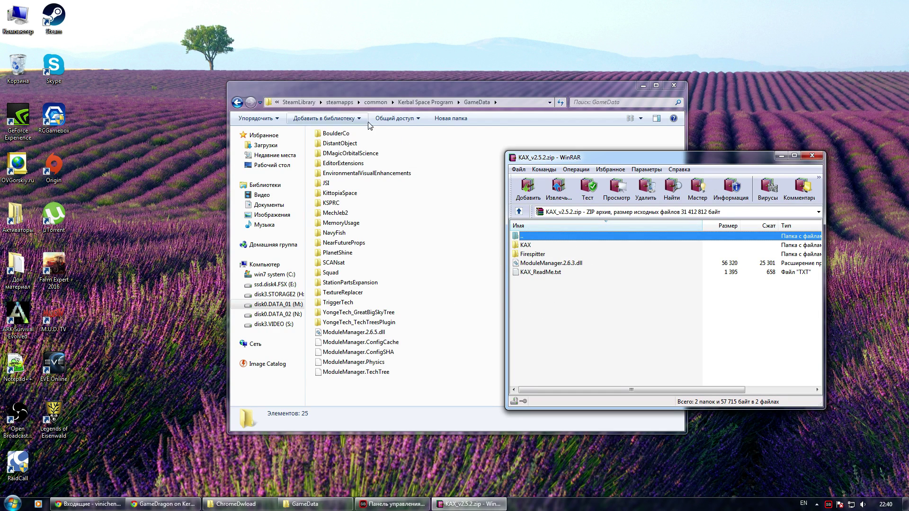
left_click_drag(568, 159, 673, 150)
Step: Examine the KAX archive's contents and compare its ModuleManager.2.6.3.dll with ModuleManager.2.6.5.dll in the GameData folder
left_click(643, 258)
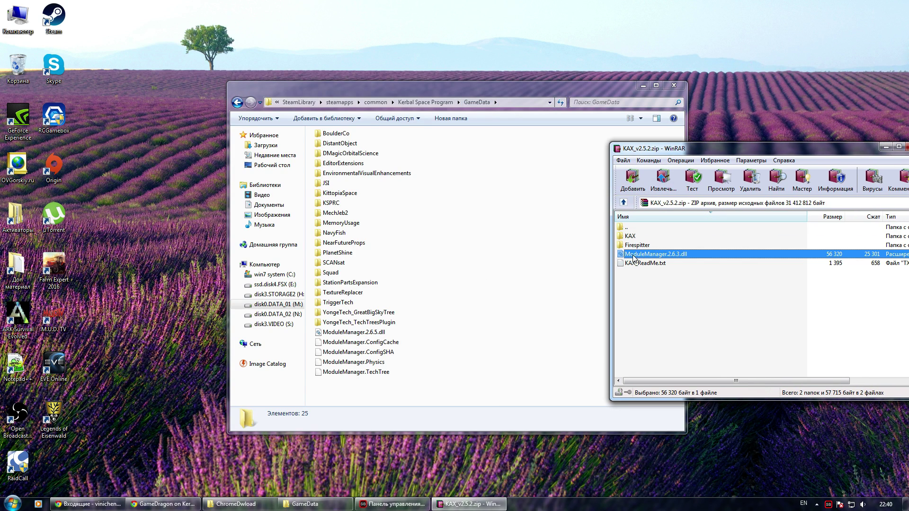
left_click(635, 246)
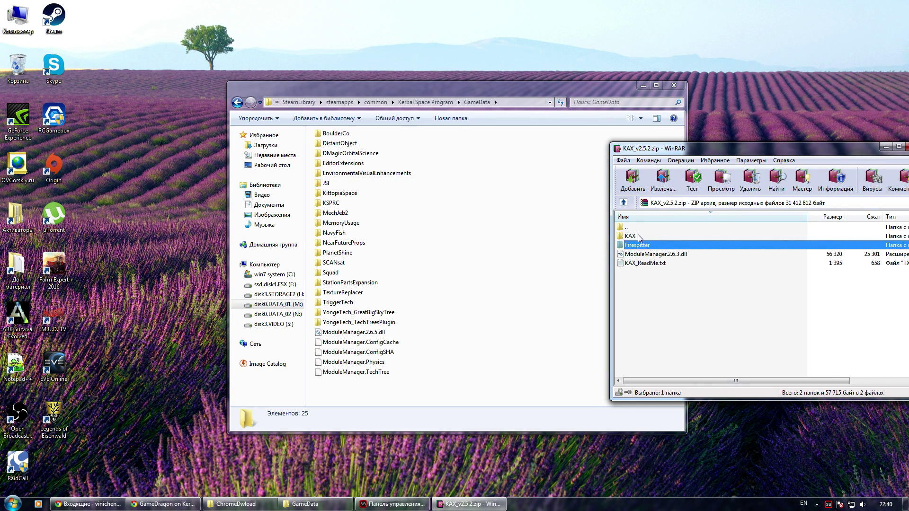
left_click(642, 237)
left_click(676, 257)
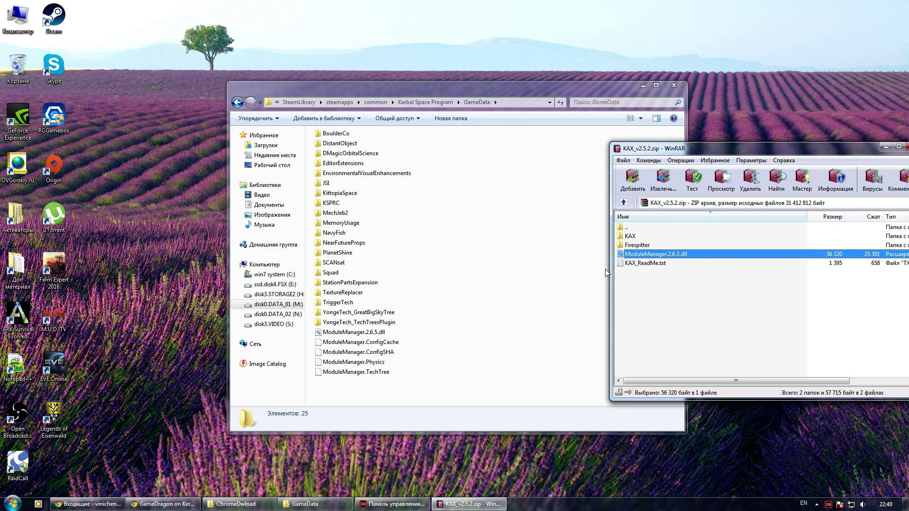
left_click(366, 334)
left_click(751, 332)
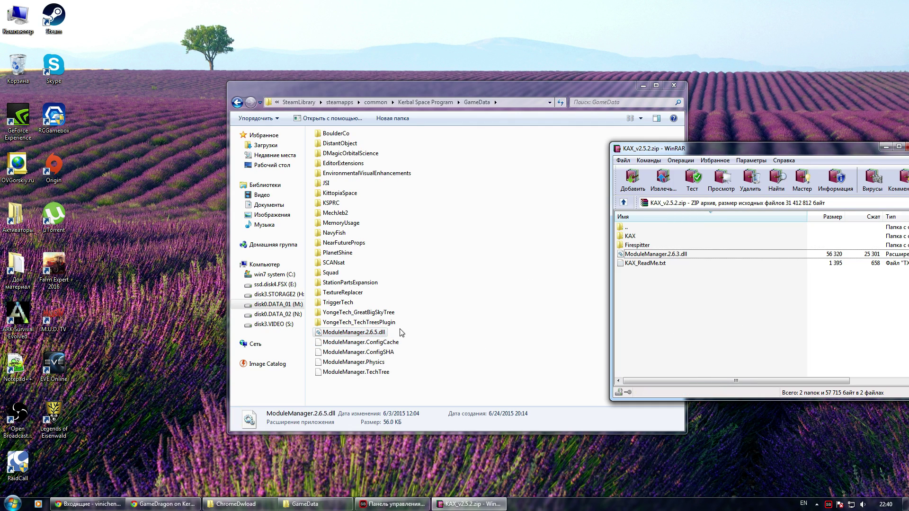
left_click(378, 333)
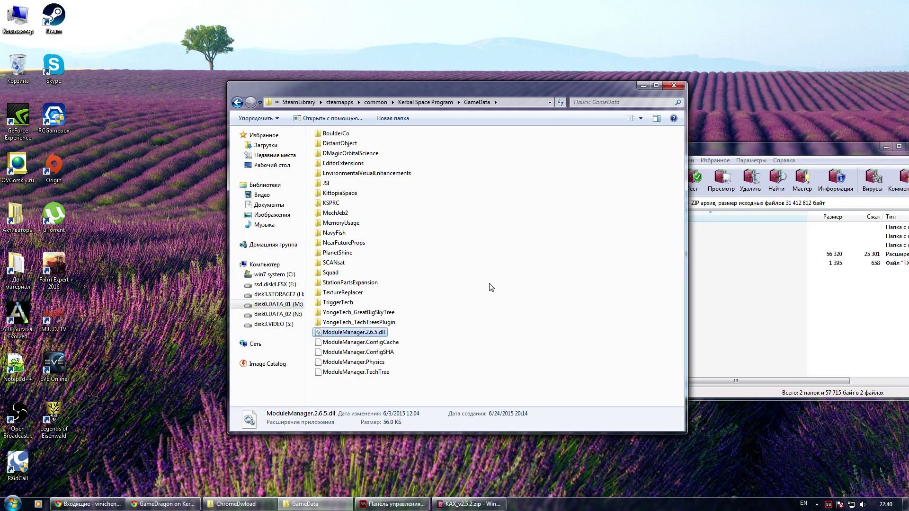
left_click(517, 324)
left_click(377, 334)
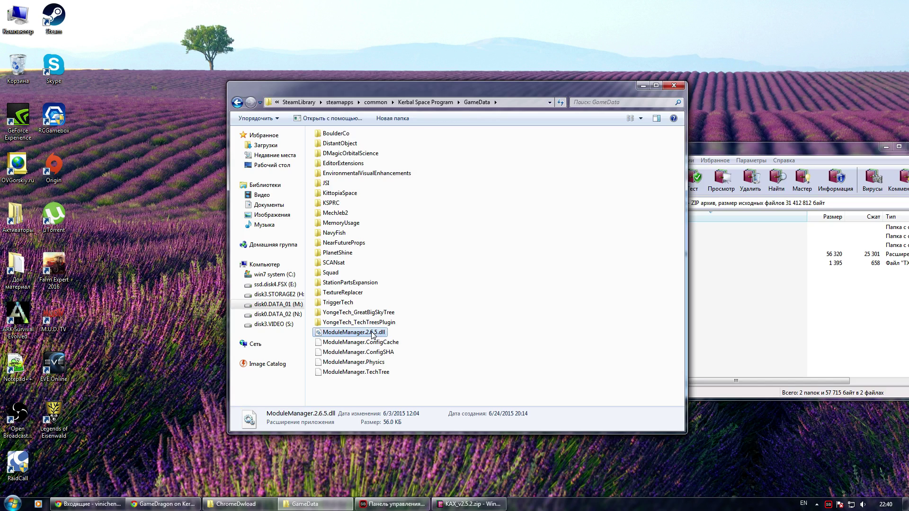
left_click(515, 332)
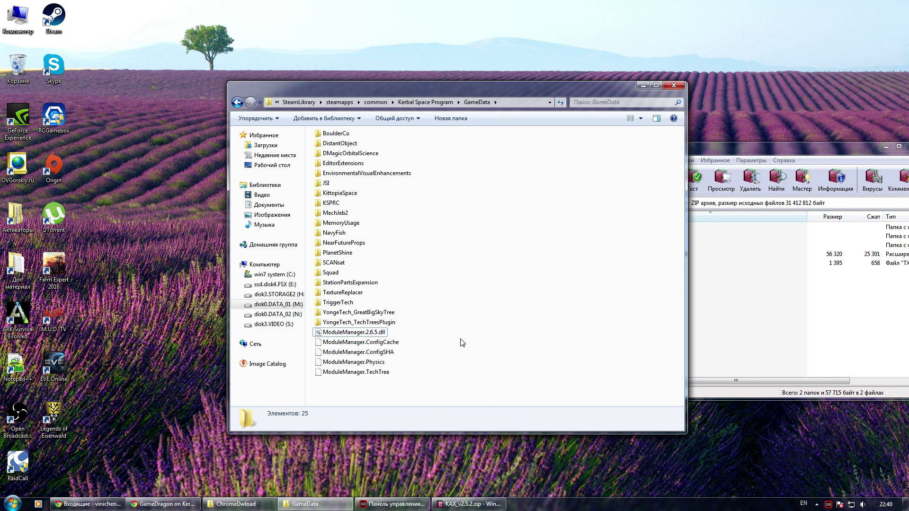
left_click(373, 334)
left_click(548, 341)
Step: Copy ModuleManager.2.6.3.dll from the archive into GameData, and move this older duplicate to the recycle bin
left_click(707, 331)
left_click_drag(654, 256, 493, 390)
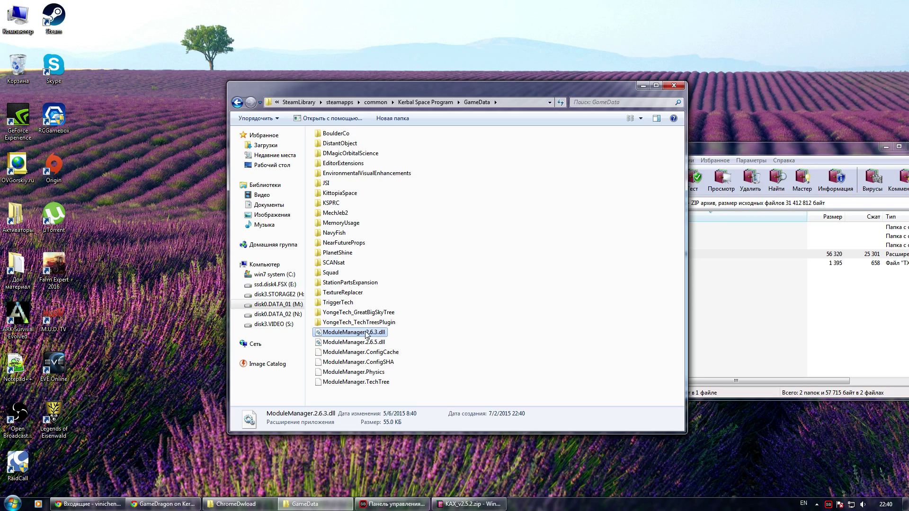
left_click(393, 337)
left_click(383, 333)
key("Delete")
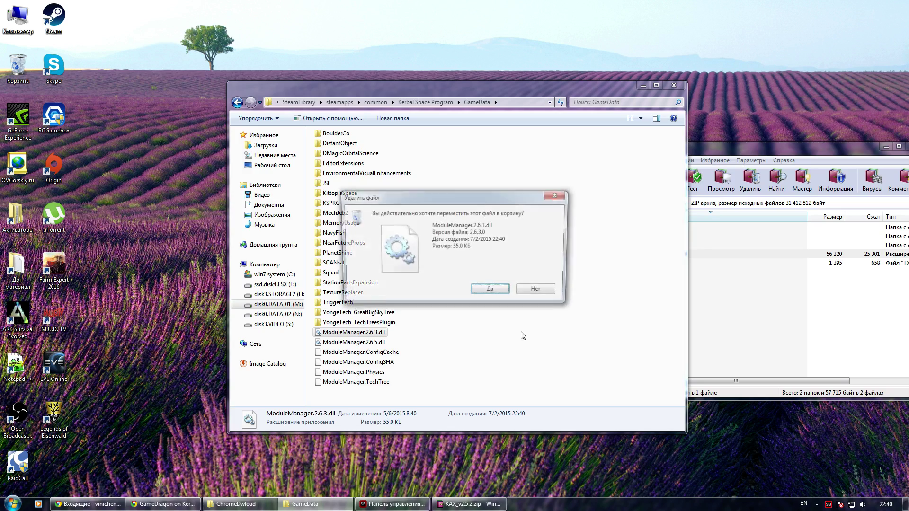
left_click(498, 295)
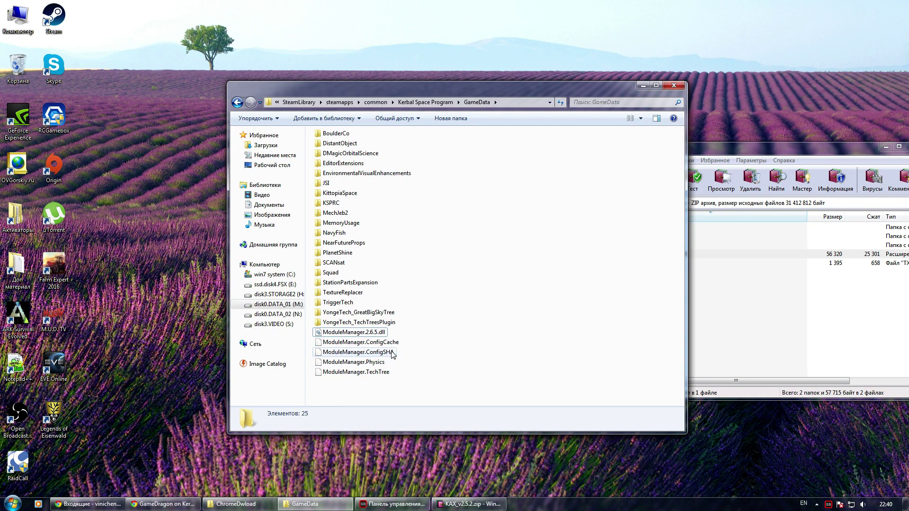
Step: Copy the KAX and Firespitter folders from the archive into the GameData folder
left_click(749, 314)
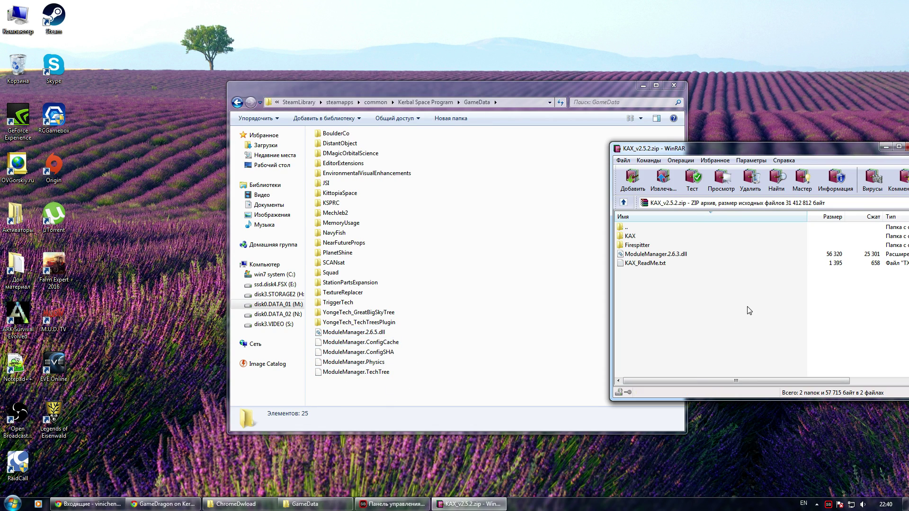
left_click(637, 246)
left_click(633, 237, "shift")
left_click_drag(633, 237, 539, 384)
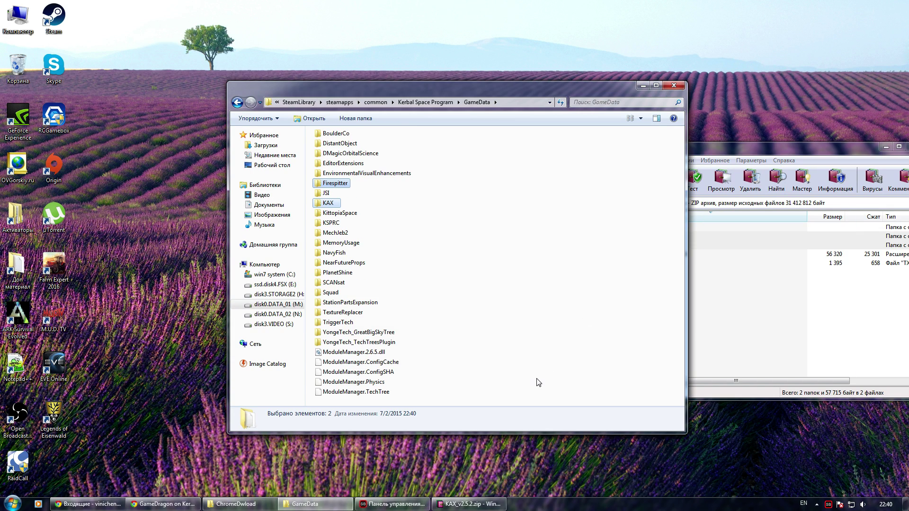
Step: Deselect the copied folders in GameData and close the KAX_v2.5.2.zip archive window
left_click(458, 237)
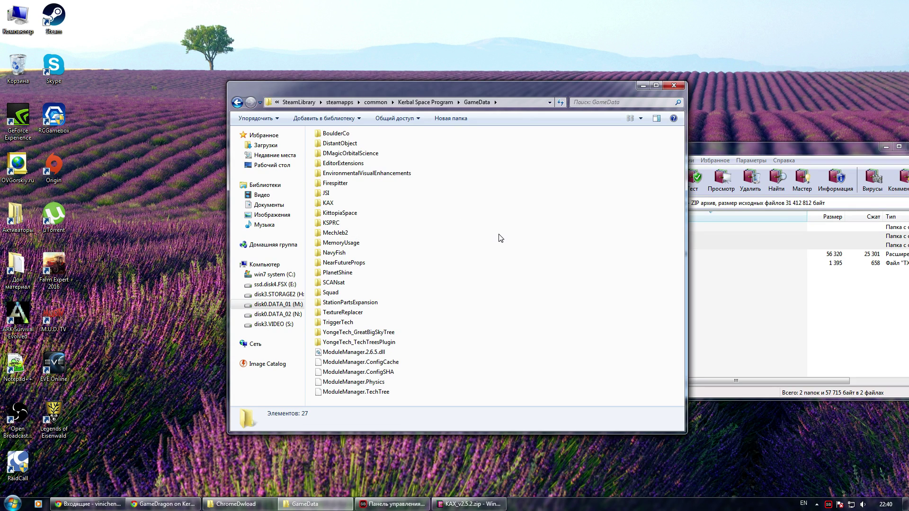
left_click(855, 143)
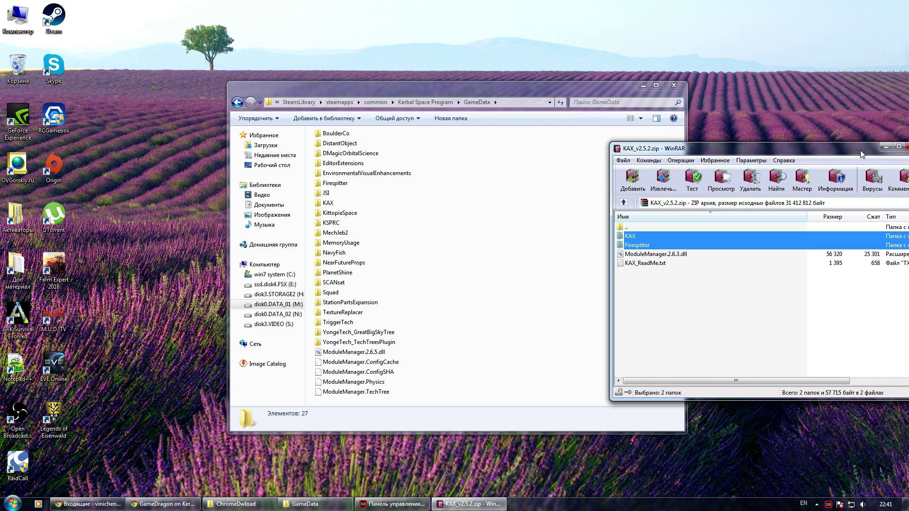
left_click_drag(877, 150, 716, 141)
left_click(775, 137)
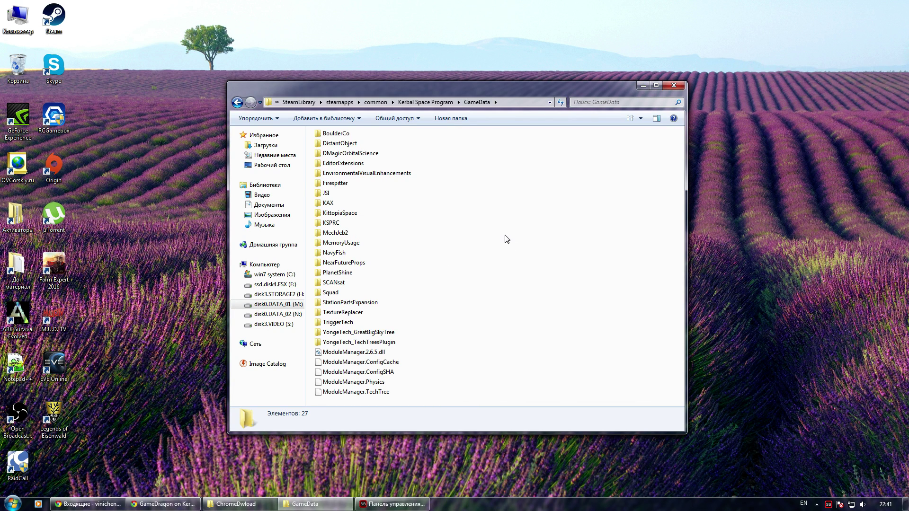
Step: Switch to the browser's Community Mods and Plugins Library and open the Environmental Visual Enhancements and Renaissance Compilation threads from the VFX section in new tabs
left_click(168, 505)
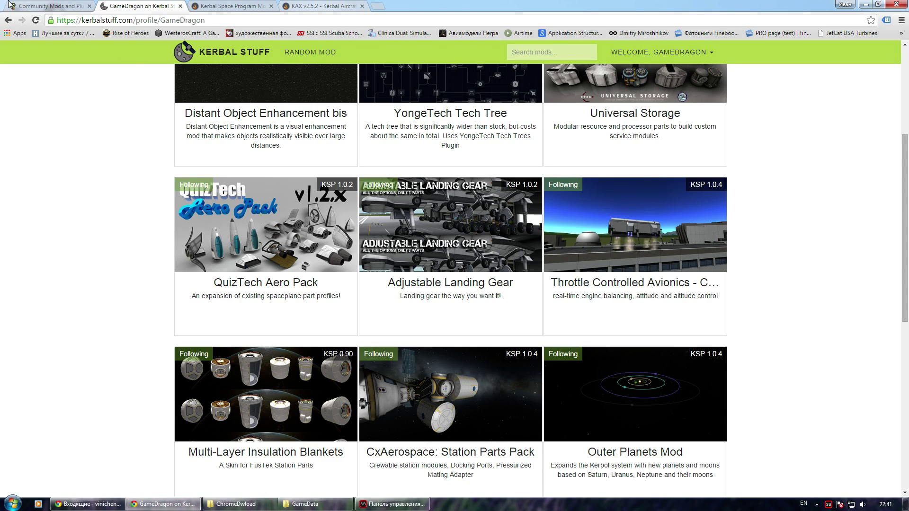
left_click(18, 4)
scroll(135, 406, "up", 1)
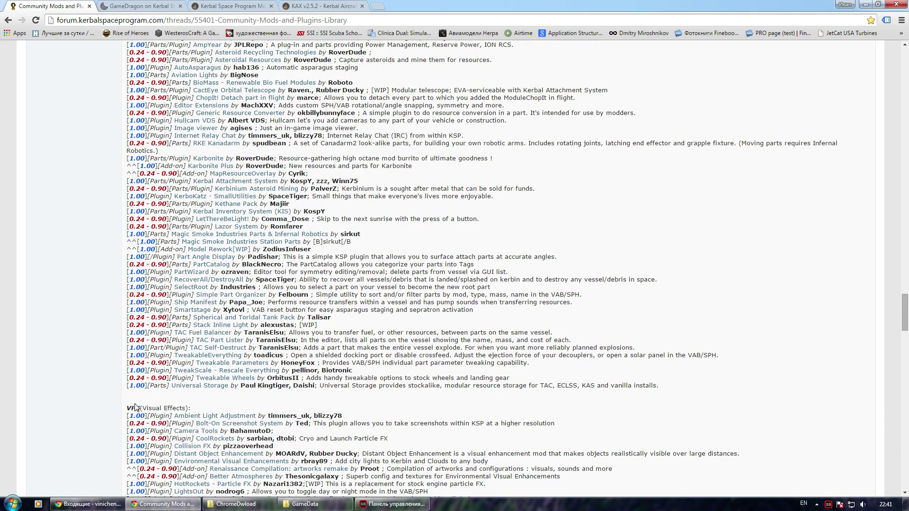
scroll(128, 413, "down", 4)
triple_click(127, 217)
left_click(104, 225)
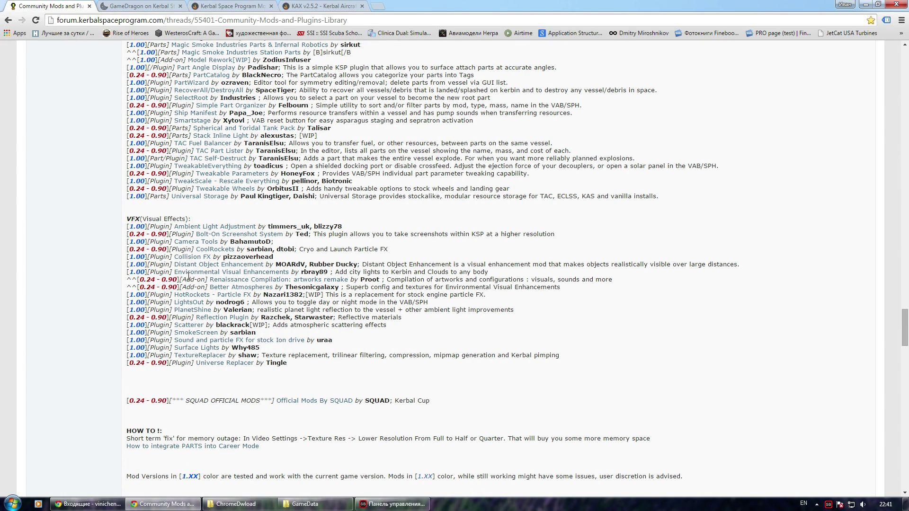
middle_click(225, 275)
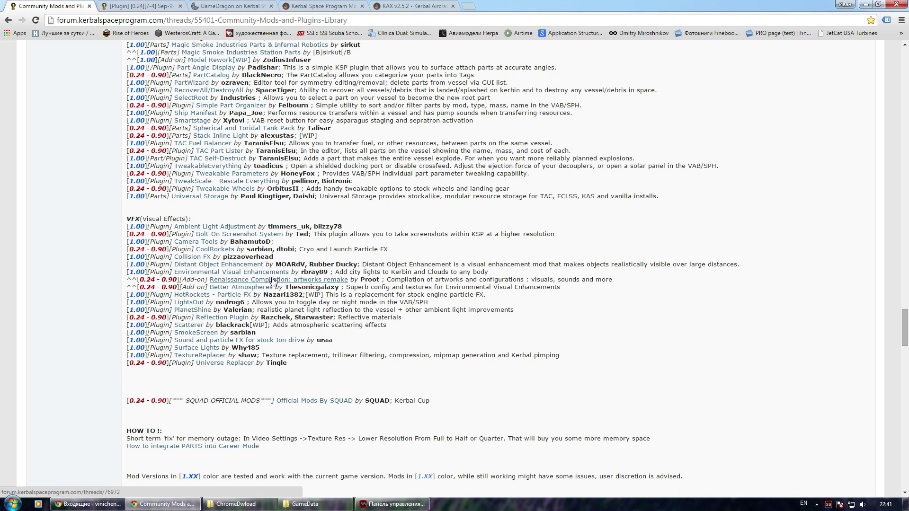
middle_click(316, 280)
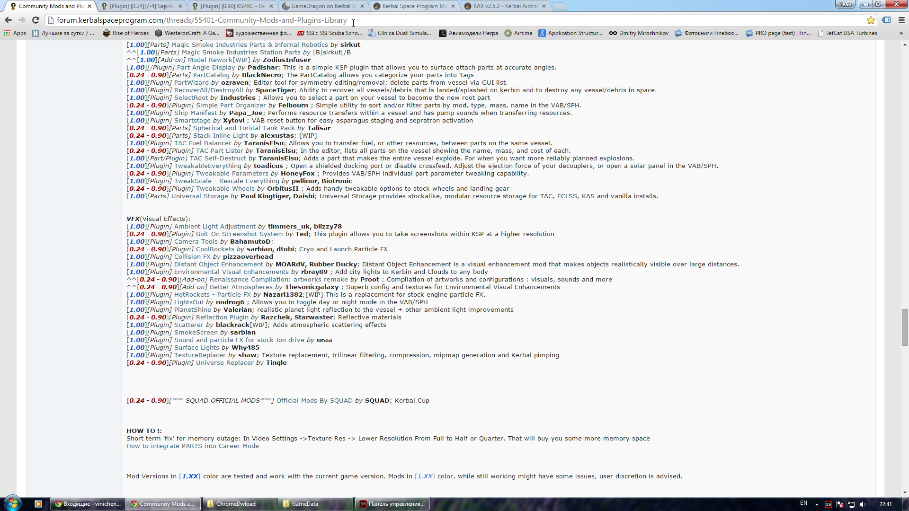
Step: Examine the first post of the KSPRC Renaissance Compilation thread, covering its disclaimer, required mods, download links, install instructions and version 0.2 changes
left_click(207, 6)
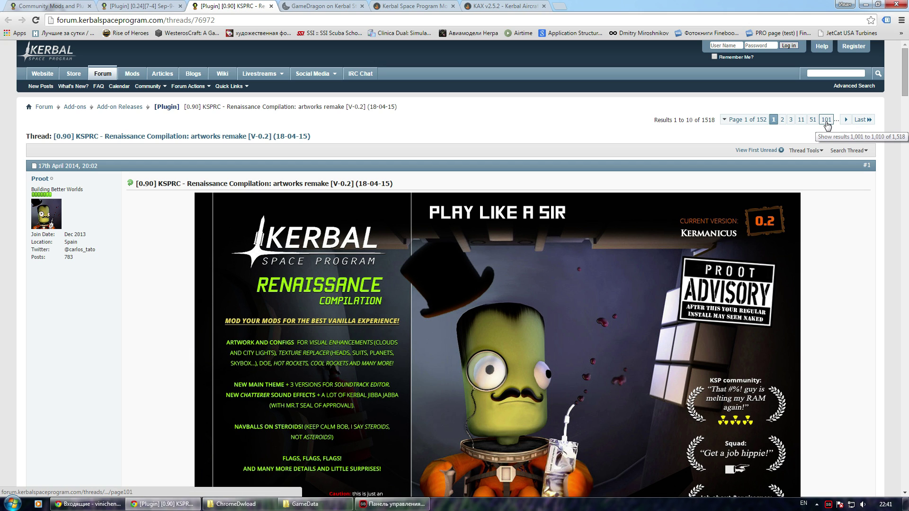
scroll(452, 182, "down", 20)
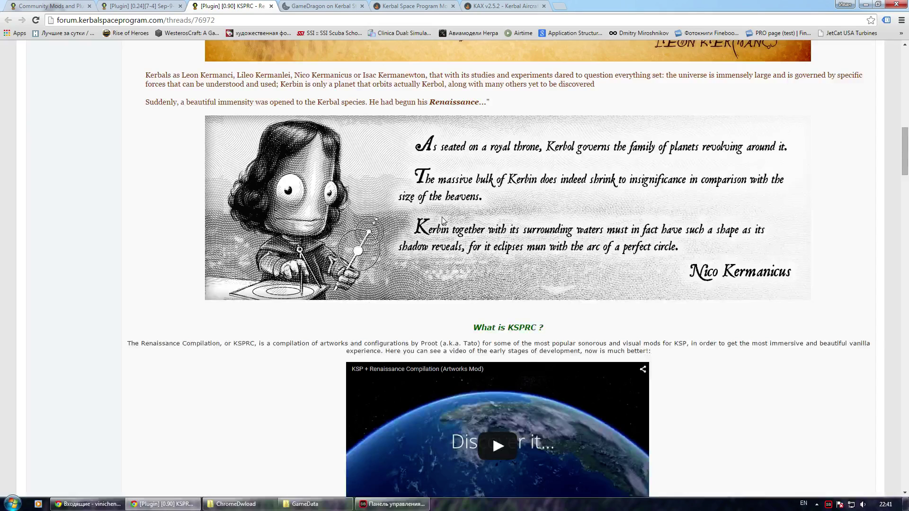
scroll(236, 243, "down", 4)
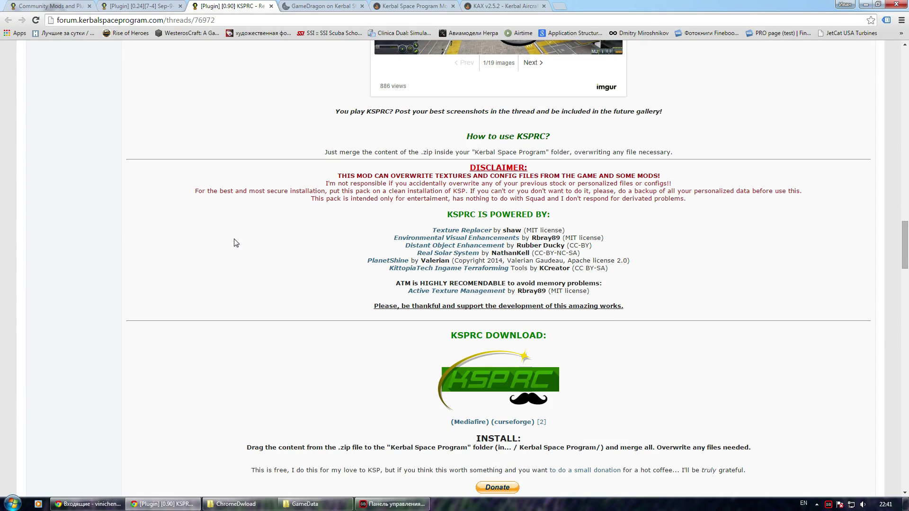
scroll(236, 242, "down", 1)
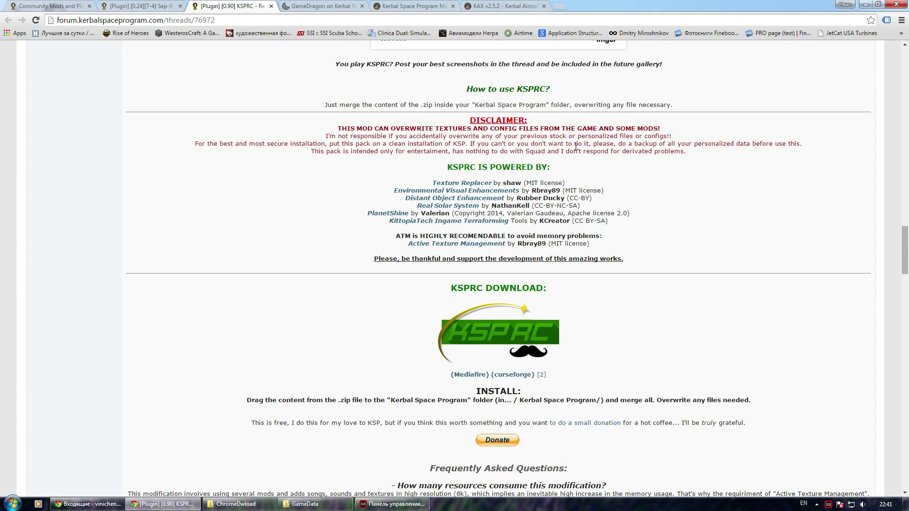
scroll(366, 237, "down", 4)
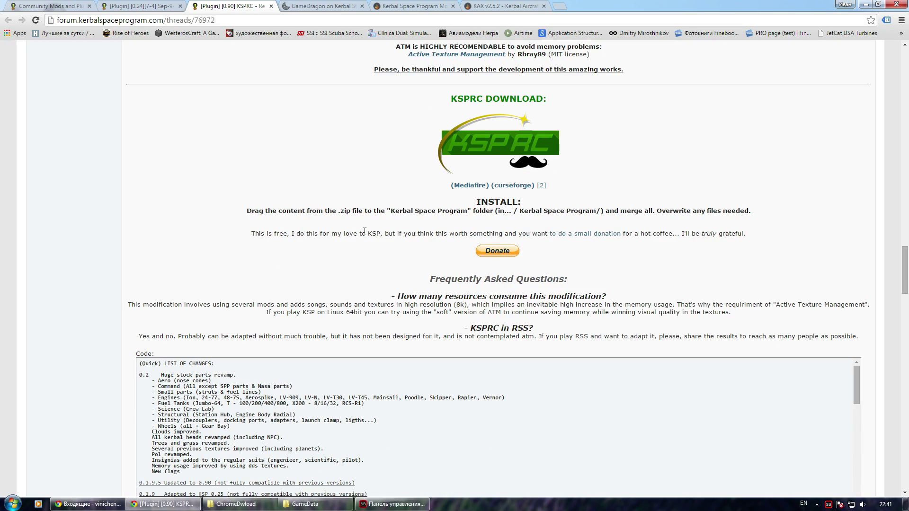
scroll(180, 204, "down", 3)
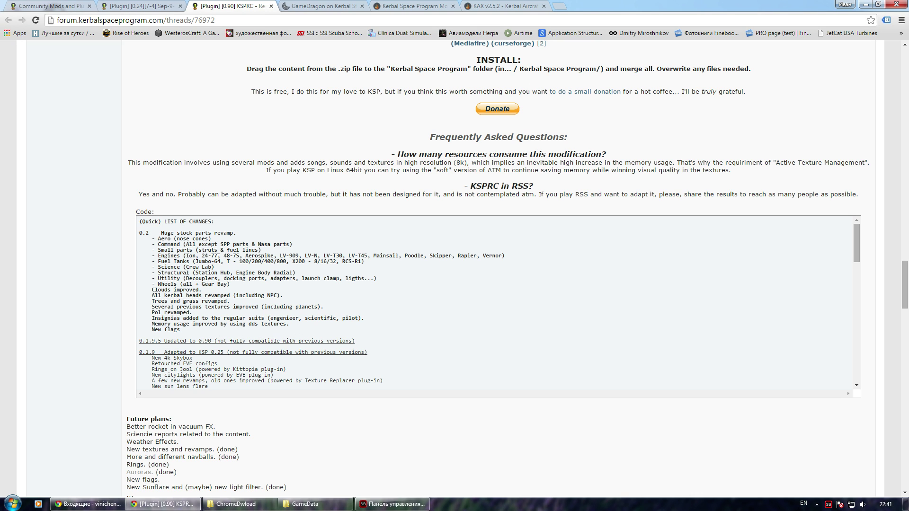
left_click_drag(173, 239, 180, 331)
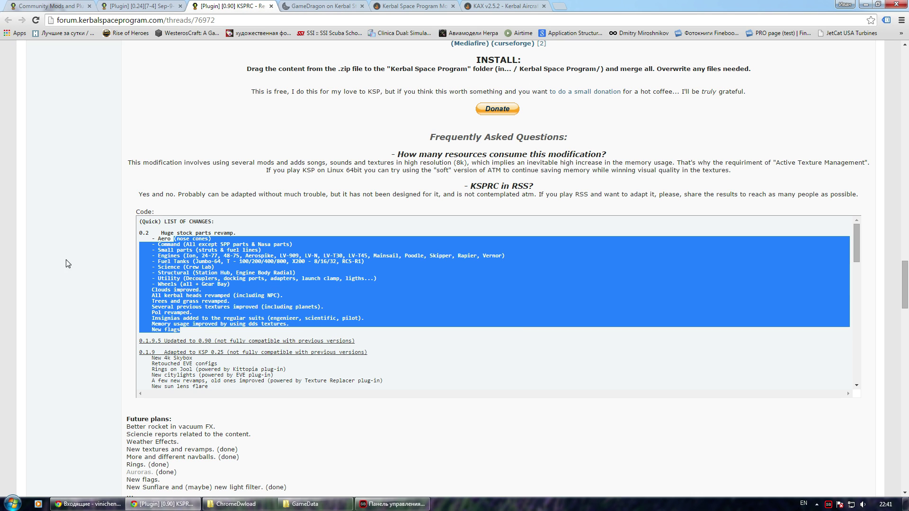
Step: Go to the last page of the KSPRC thread and look through its newest posts
scroll(478, 127, "up", 20)
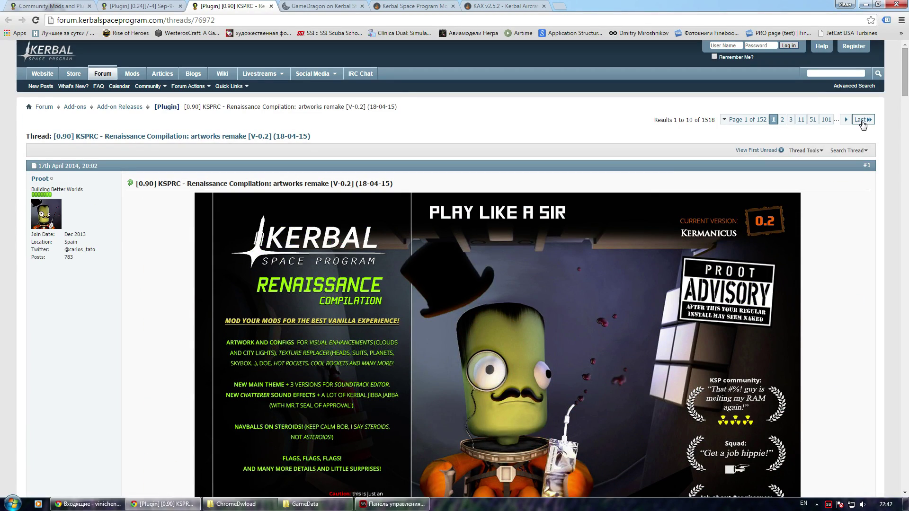
left_click(862, 122)
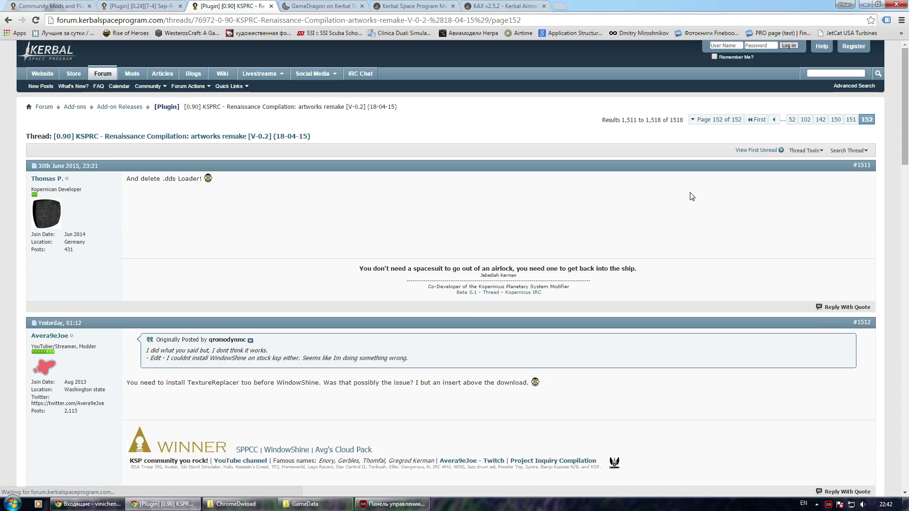
scroll(341, 232, "down", 15)
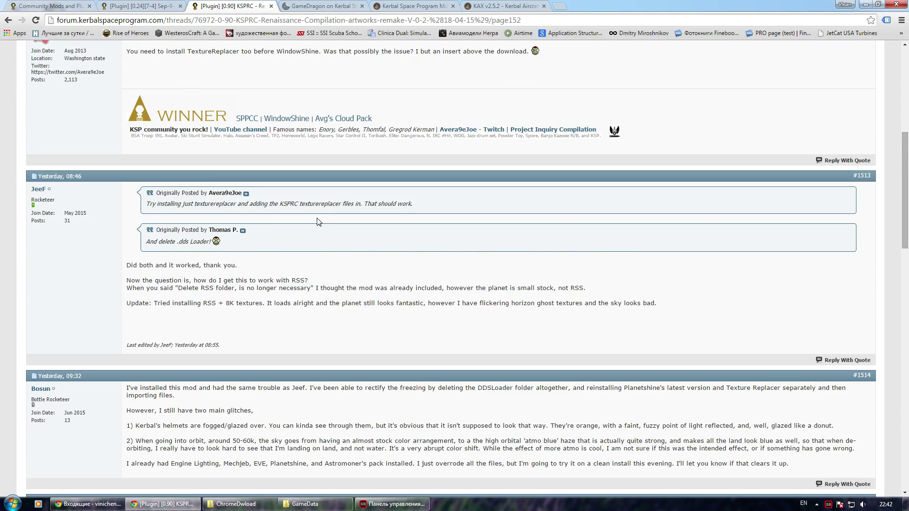
scroll(344, 208, "down", 15)
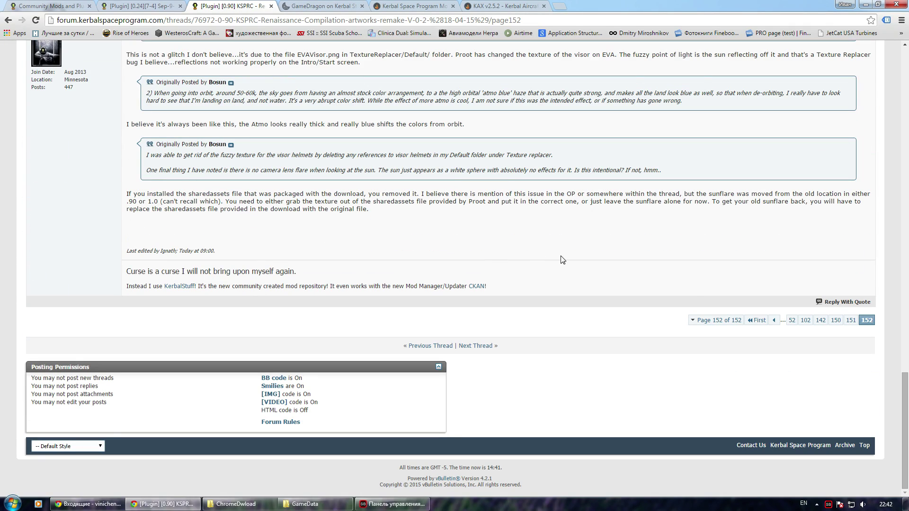
Step: Look back through pages 151 and 150 of the KSPRC thread for installation and compatibility advice
left_click(850, 321)
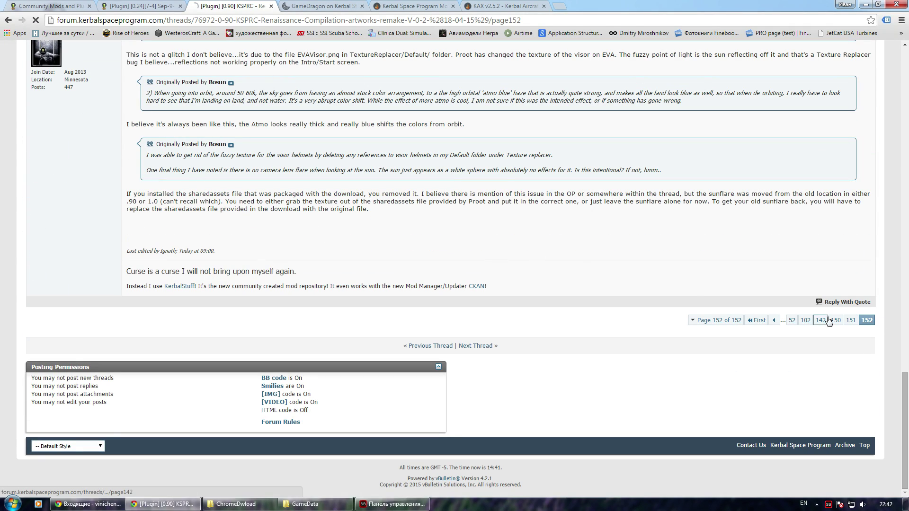
scroll(506, 242, "down", 7)
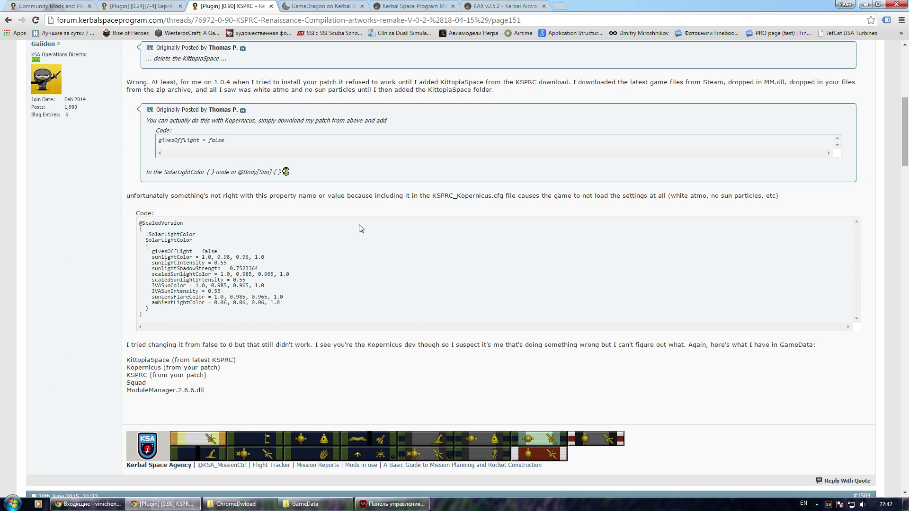
scroll(109, 282, "down", 8)
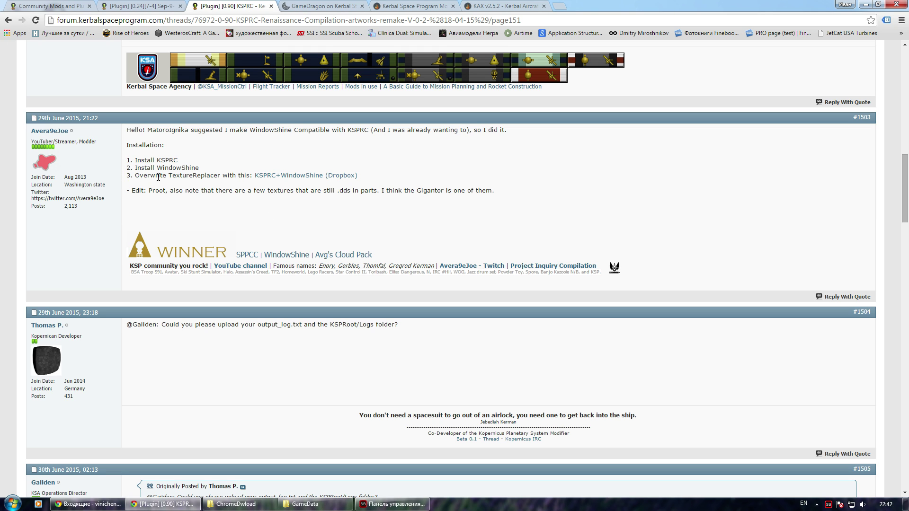
scroll(504, 249, "down", 5)
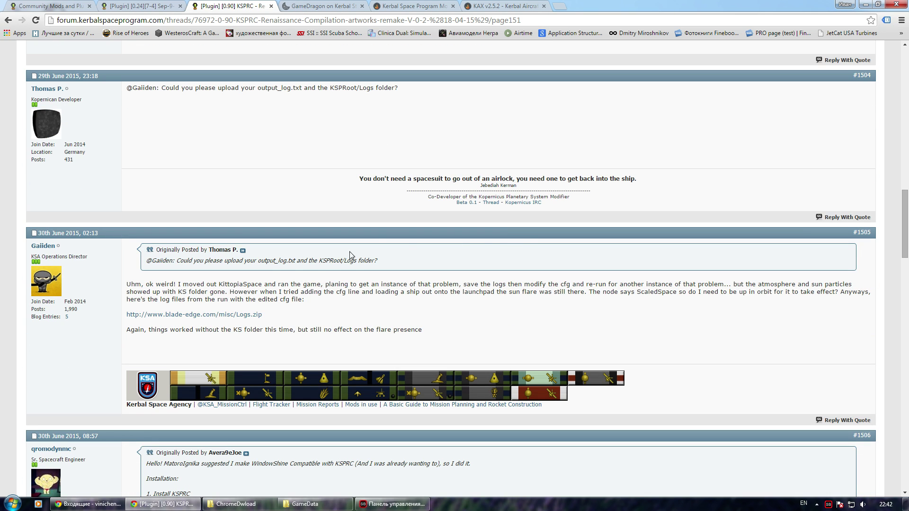
scroll(346, 258, "down", 15)
scroll(399, 227, "down", 6)
scroll(197, 170, "down", 10)
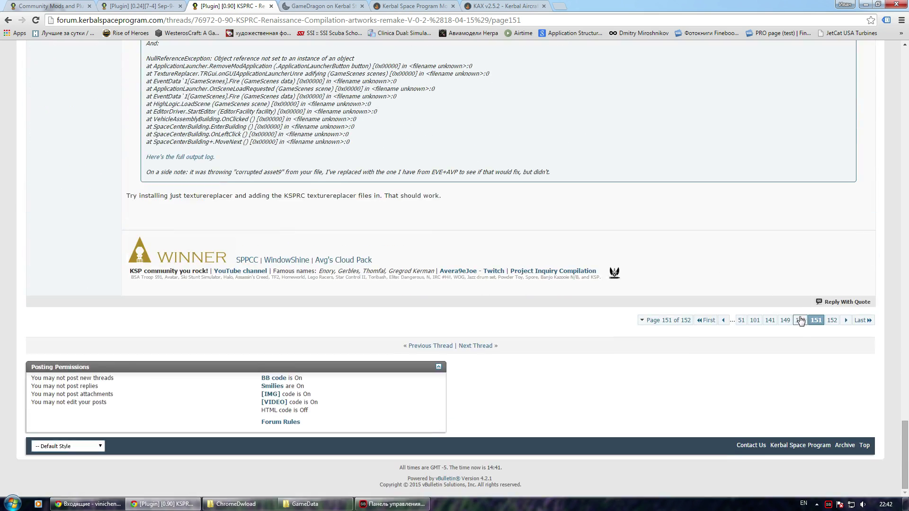
left_click(801, 320)
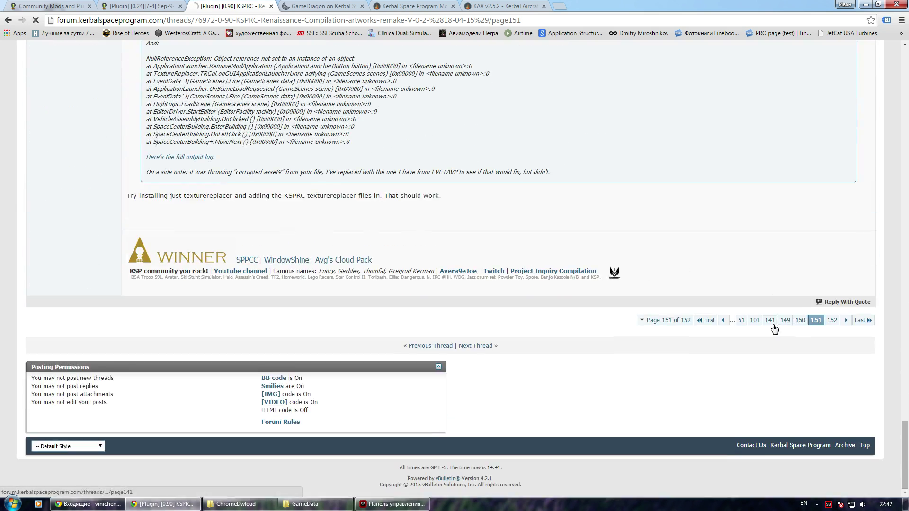
scroll(518, 254, "down", 2)
scroll(518, 254, "down", 20)
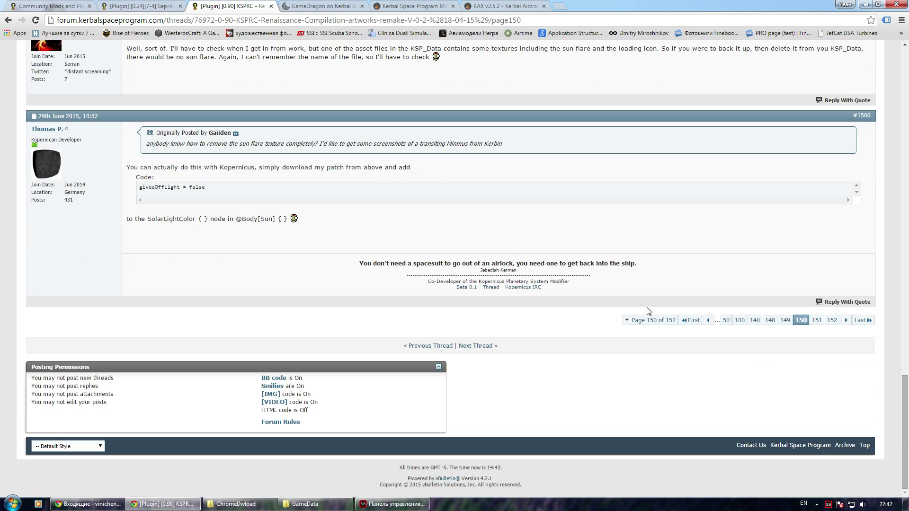
Step: Open page 149 of the KSPRC thread and examine the stock versus KSPRC comparison pictures of Mun and Minmus
left_click(785, 320)
scroll(438, 280, "down", 5)
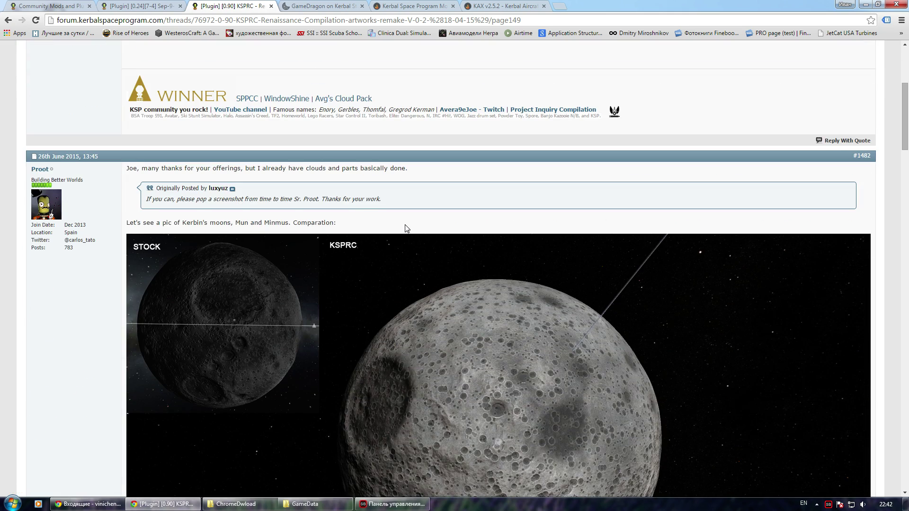
scroll(406, 229, "down", 3)
scroll(529, 317, "down", 9)
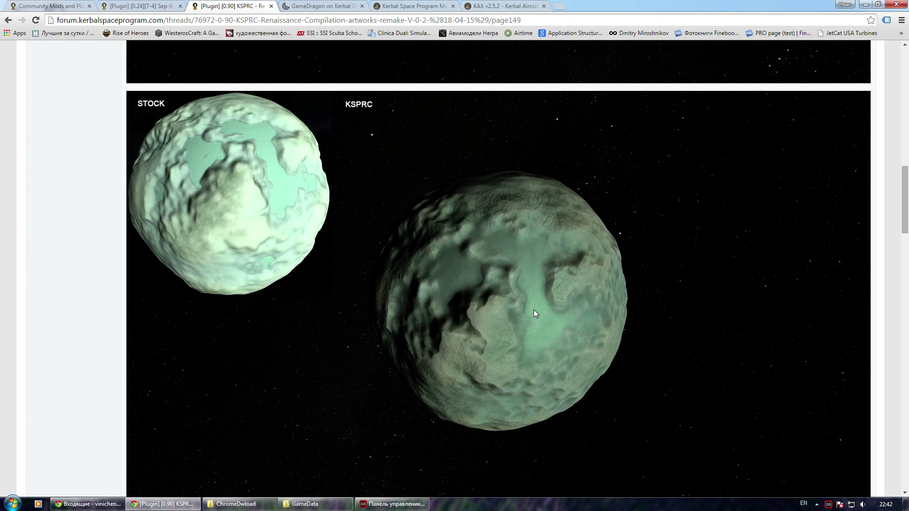
scroll(600, 309, "down", 4)
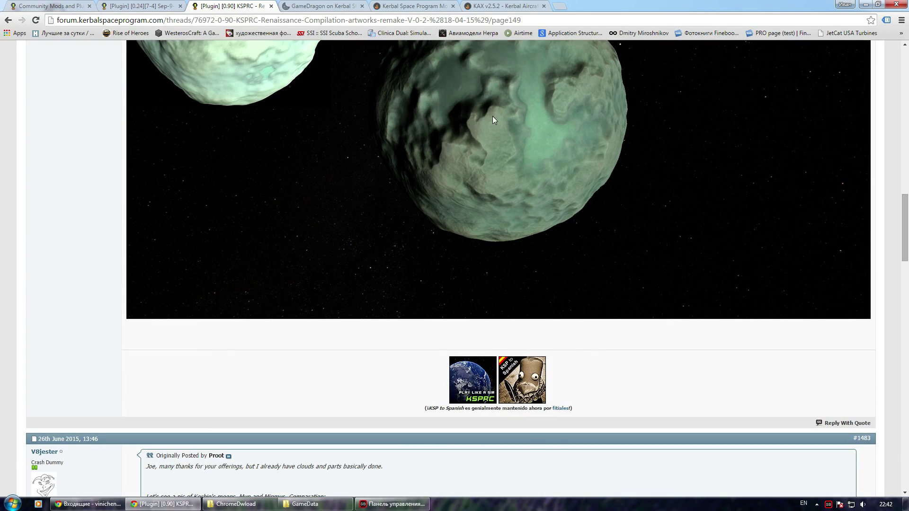
scroll(566, 239, "up", 4)
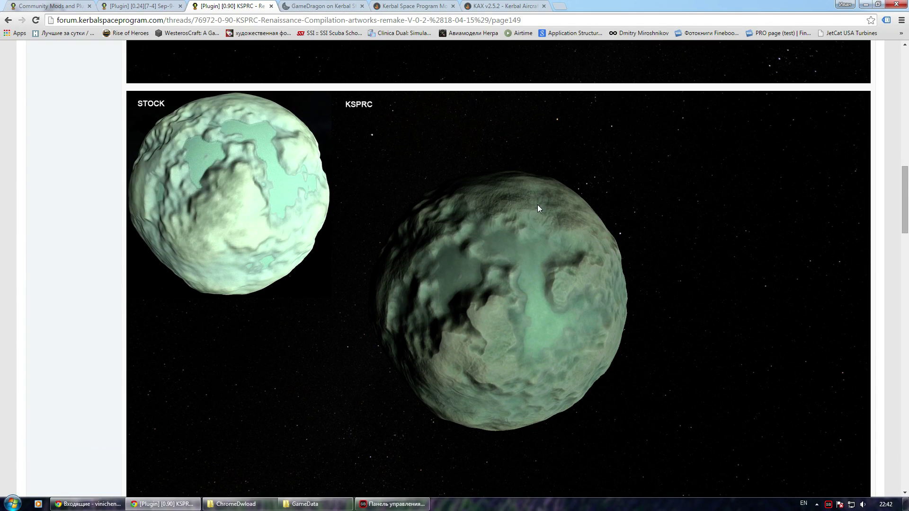
scroll(476, 340, "down", 20)
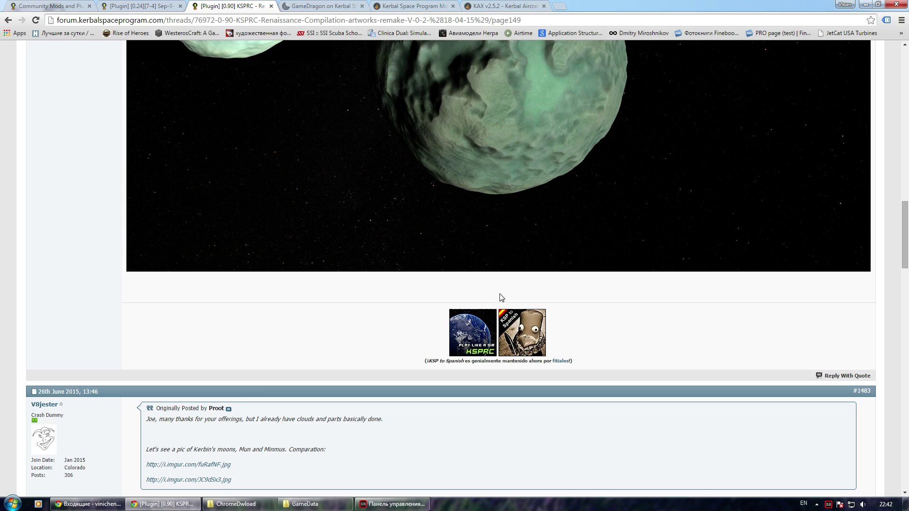
scroll(515, 281, "down", 10)
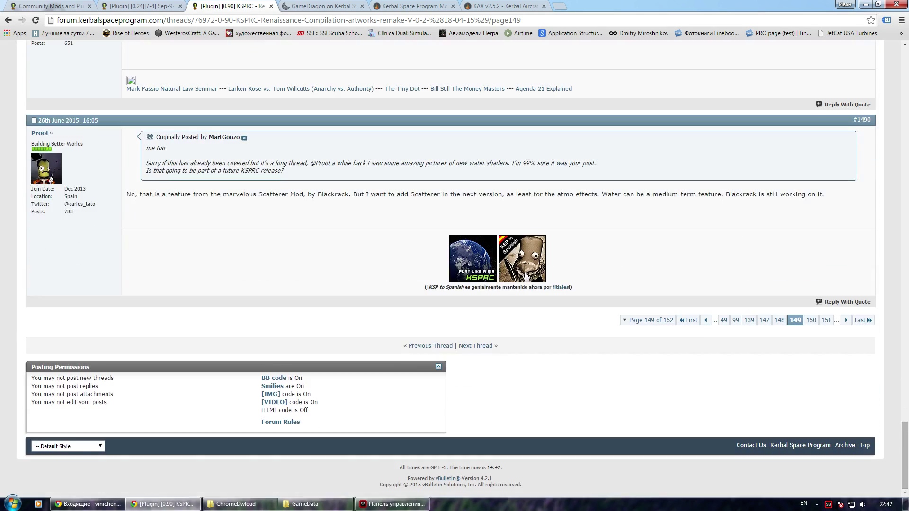
Step: Find the KSPRC installation instructions in post #1475 on page 148 of the thread and highlight them
left_click(781, 322)
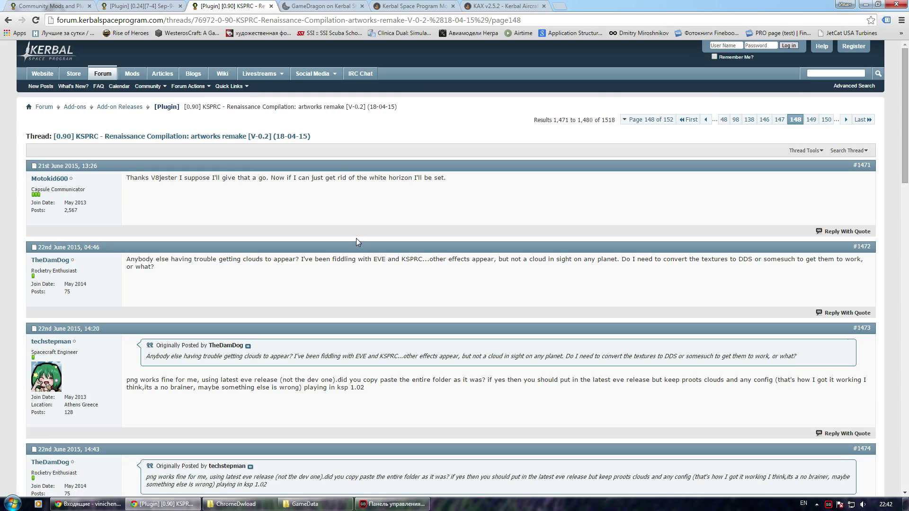
scroll(356, 239, "down", 10)
scroll(407, 238, "up", 2)
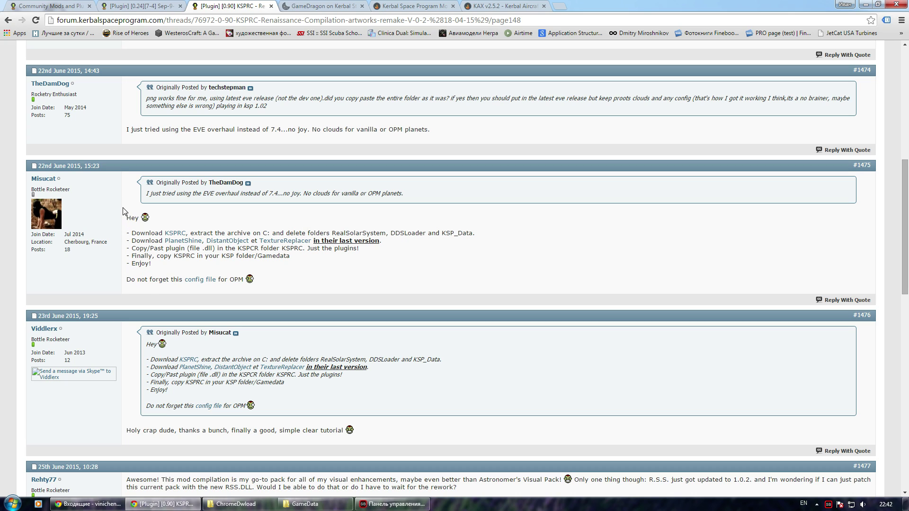
left_click_drag(127, 219, 411, 266)
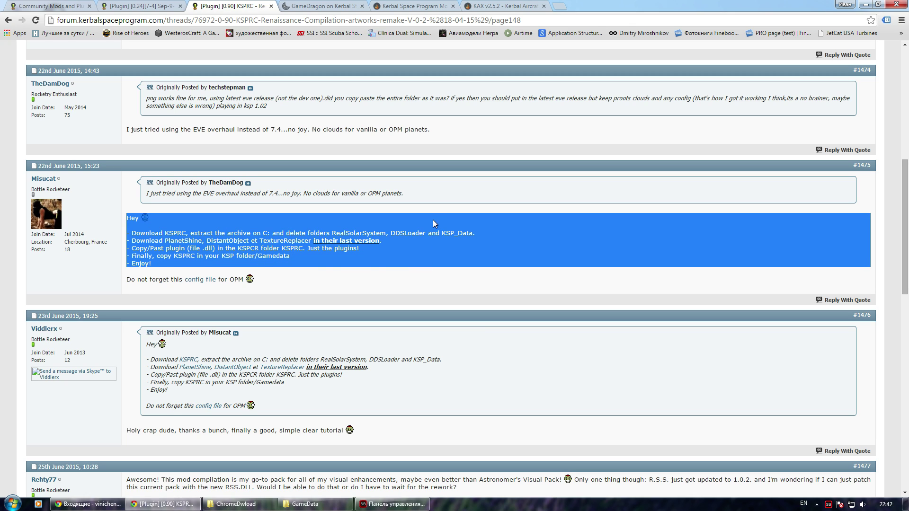
Step: Open the KSPRC link in post #1475, examine the mod's download, requirements and install sections, and close that page
left_click(222, 219)
left_click_drag(135, 234, 194, 235)
left_click(210, 222)
left_click(178, 235)
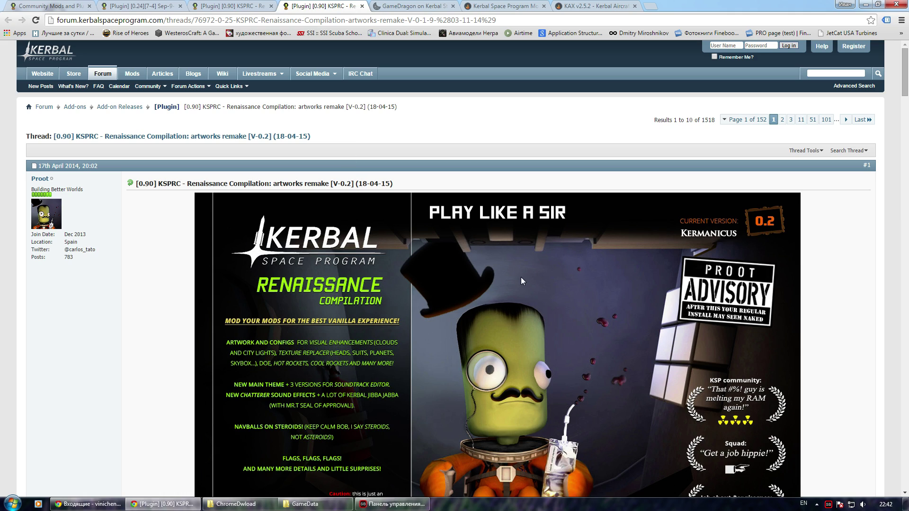
scroll(521, 281, "down", 20)
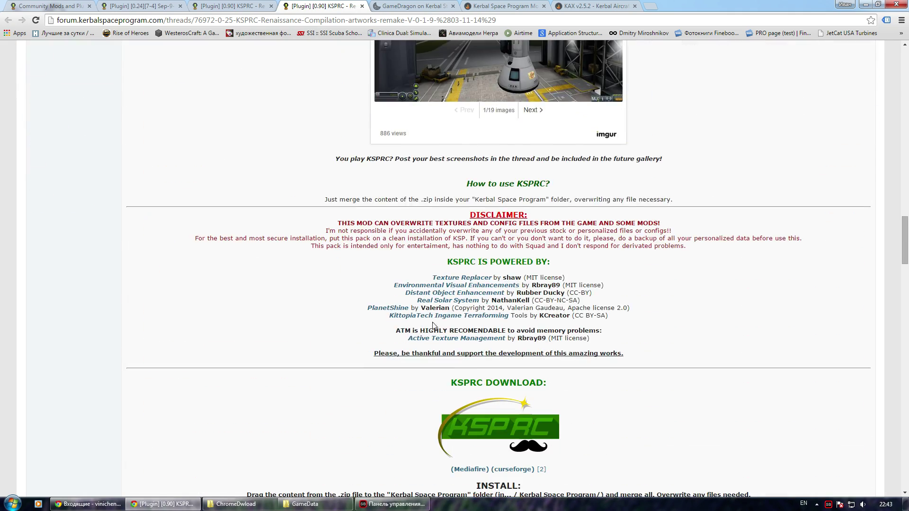
scroll(516, 334, "down", 2)
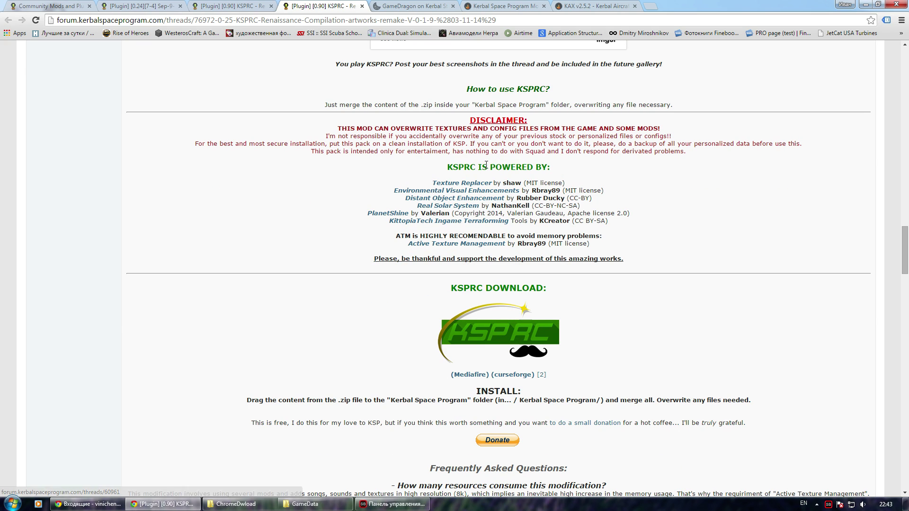
scroll(379, 209, "down", 3)
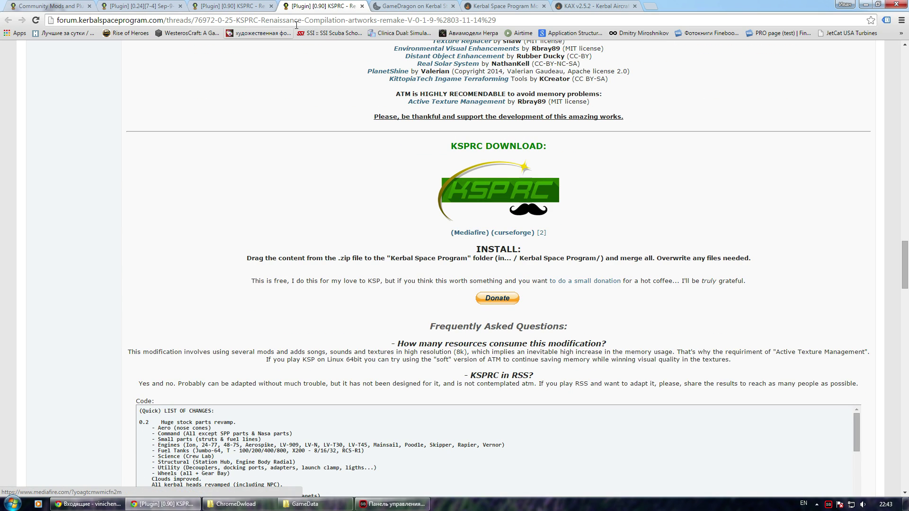
left_click(363, 6)
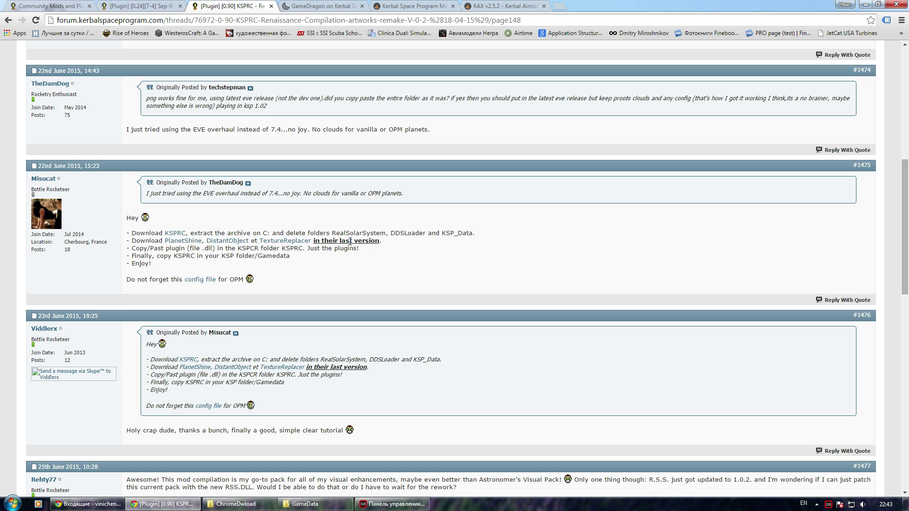
Step: Look over the open community mods library, Curse mod list and EnvironmentalVisualEnhancements thread, and return to page 148 of the KSPRC thread
key("ctrl+shift+Tab")
key("ctrl+shift+Tab")
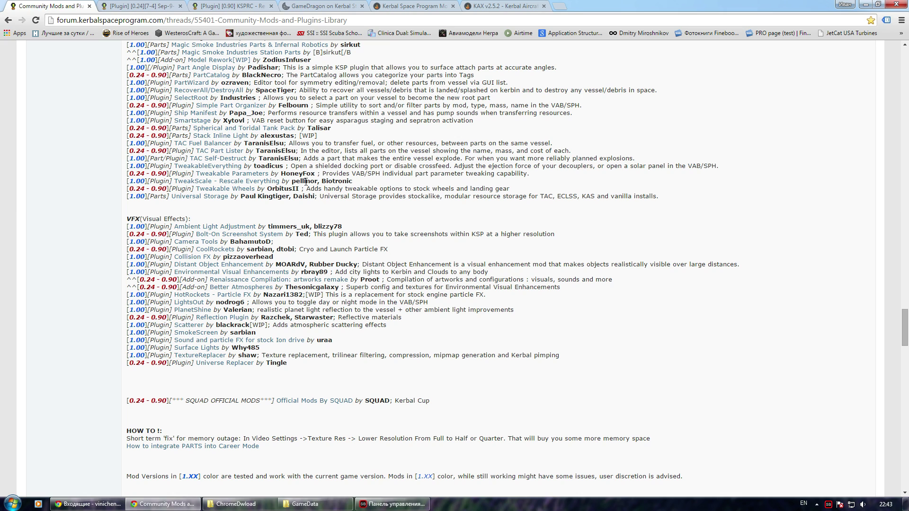
left_click(488, 5)
left_click(393, 5)
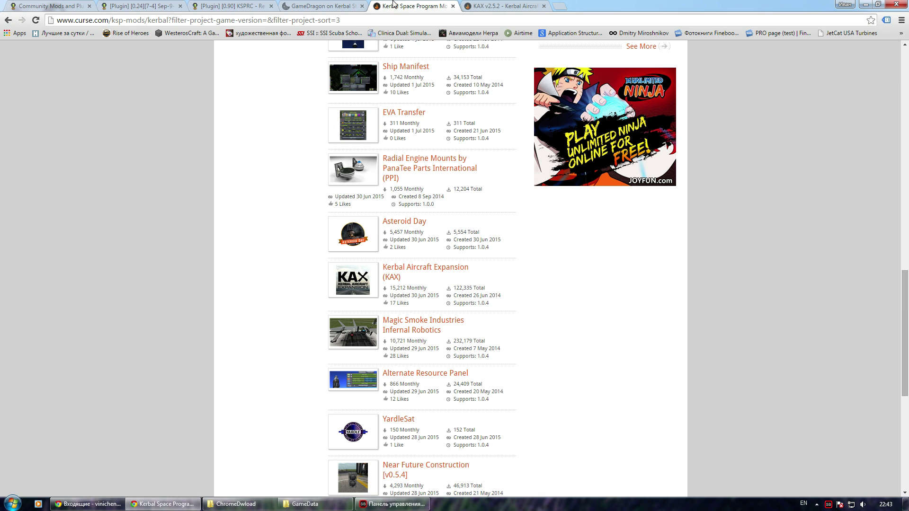
scroll(423, 195, "up", 5)
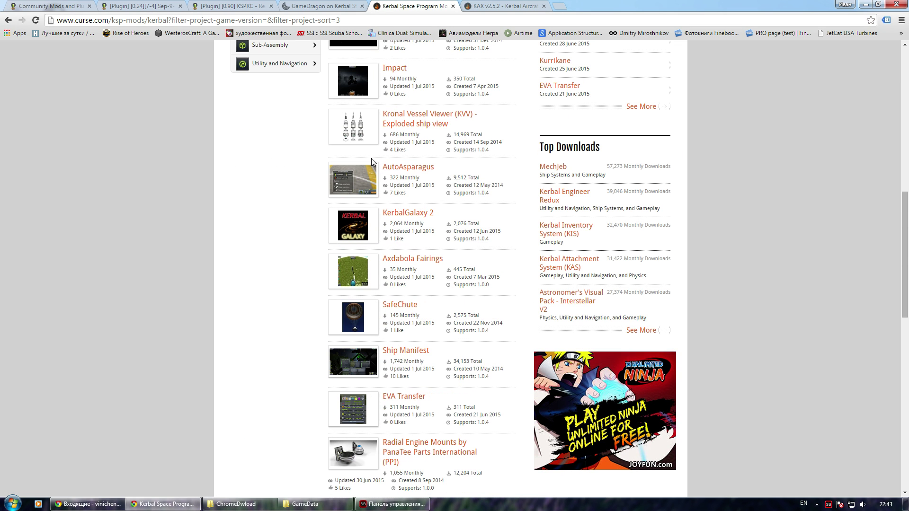
left_click(322, 6)
left_click(143, 4)
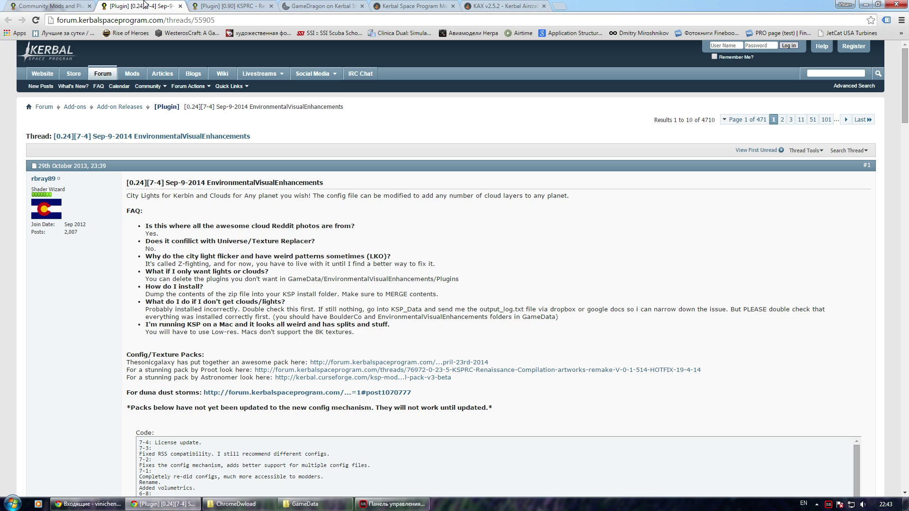
left_click(236, 6)
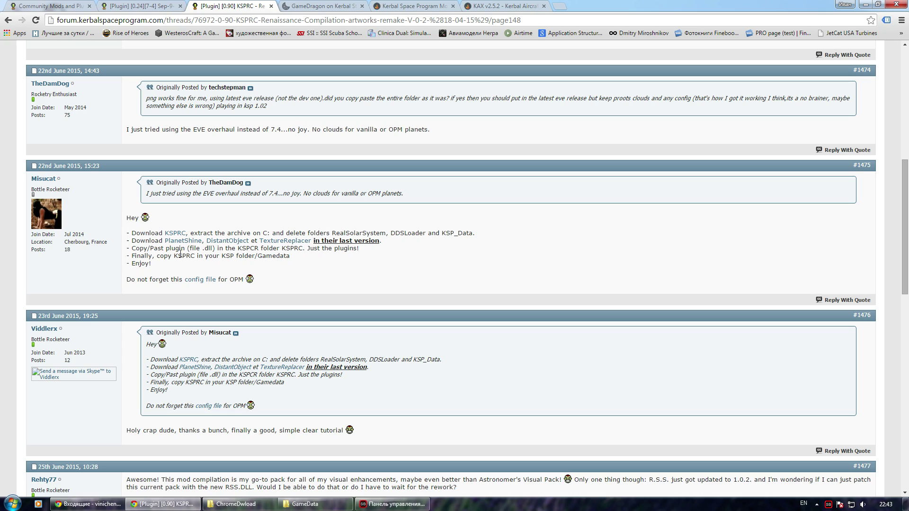
Step: Highlight the folder-deletion and GameData copy lines of the KSPRC instructions in post #1475 to review them
left_click_drag(261, 234, 431, 236)
left_click(277, 253)
left_click_drag(249, 258, 300, 262)
left_click(305, 273)
Step: Open the GameData folder beside the instructions and examine its installed mod folders, including the contents of DistantObject
left_click(305, 504)
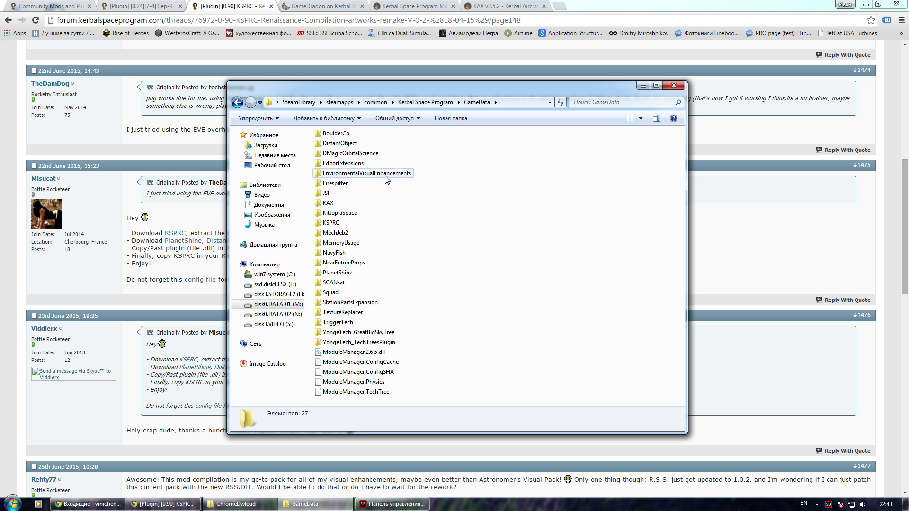
left_click_drag(374, 87, 541, 85)
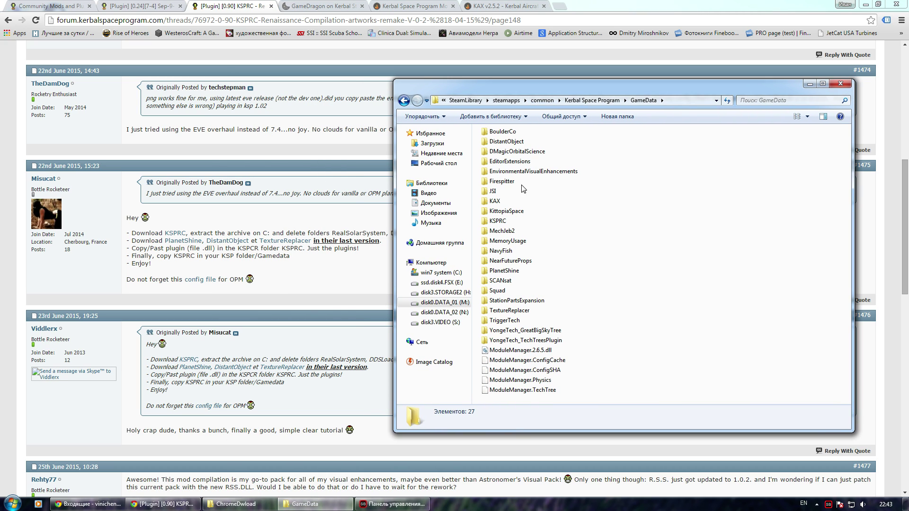
left_click(505, 141)
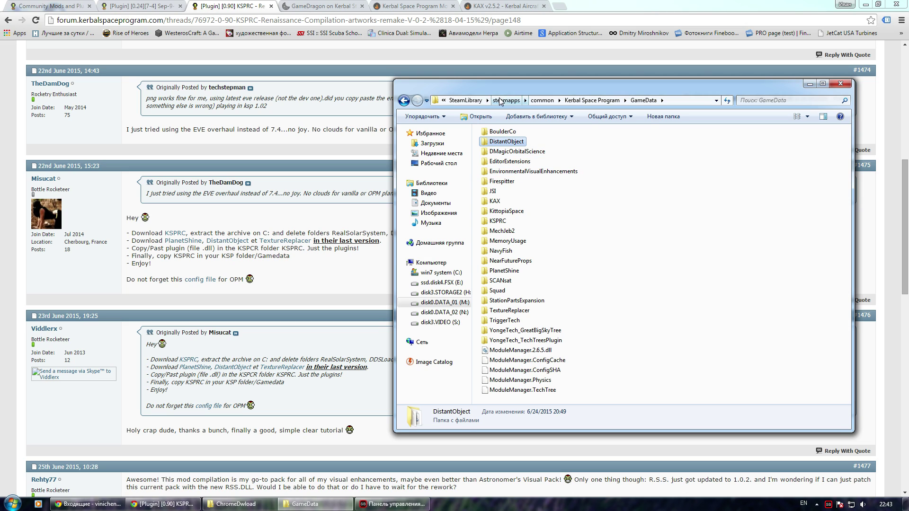
left_click_drag(502, 86, 522, 88)
double_click(526, 142)
key("BackSpace")
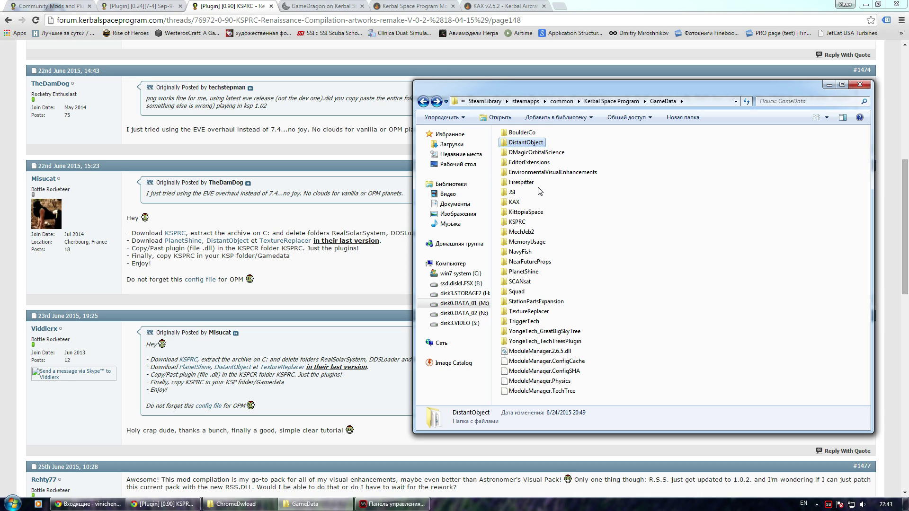
left_click(589, 209)
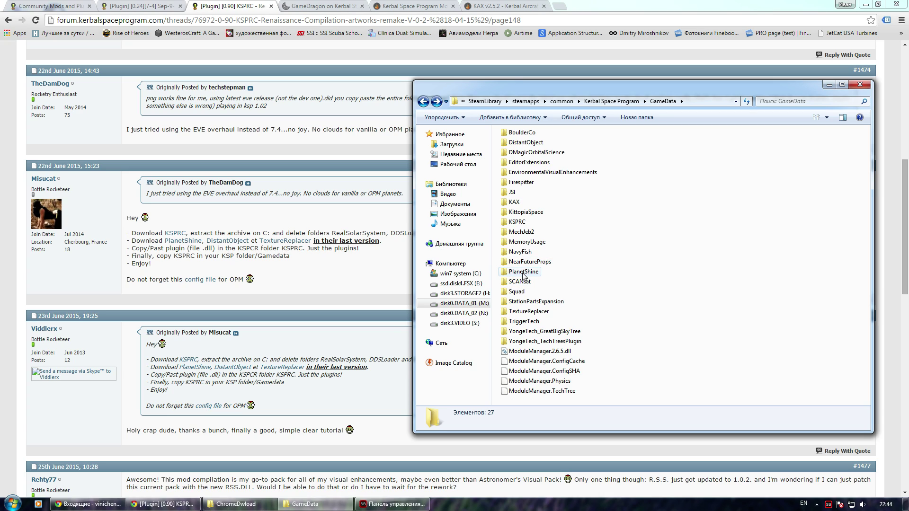
mouse_move(523, 256)
left_click(369, 276)
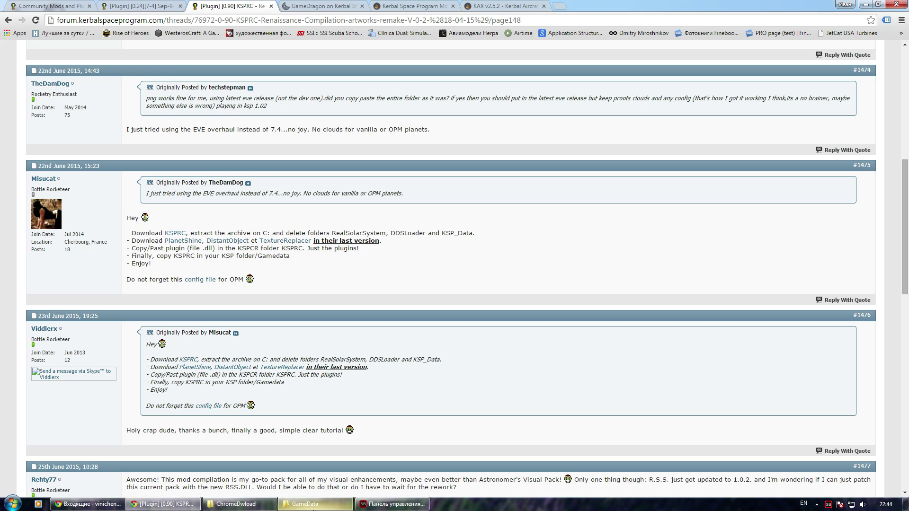
Step: Go from GameData back to the Kerbal Space Program folder and select MemoryUsage.exe
left_click(308, 509)
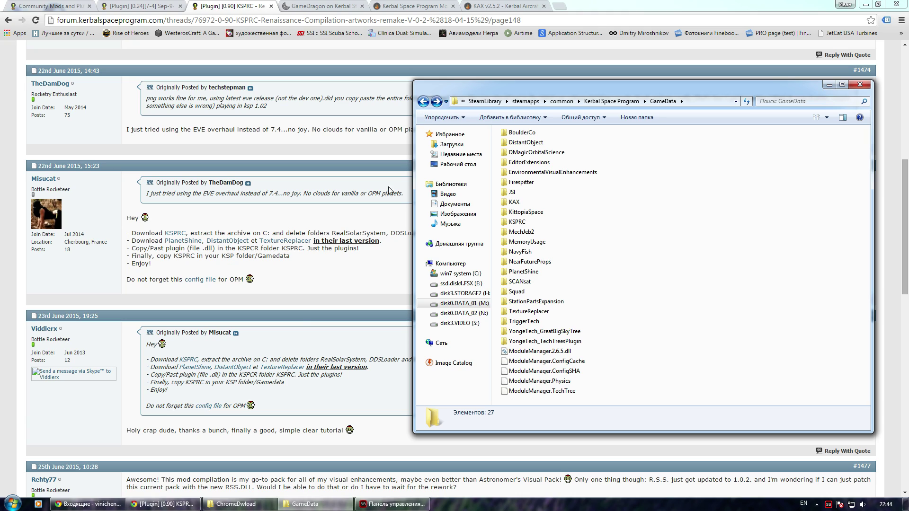
left_click(423, 102)
left_click(583, 294)
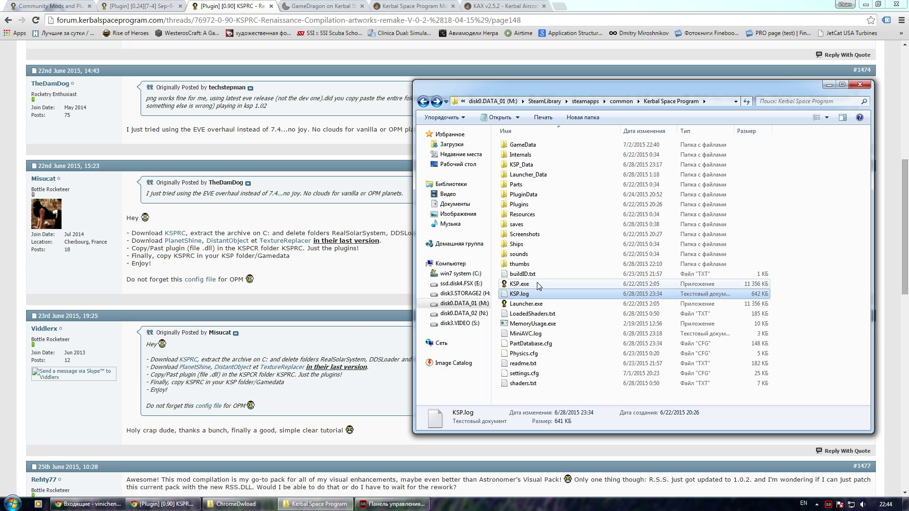
left_click(523, 325)
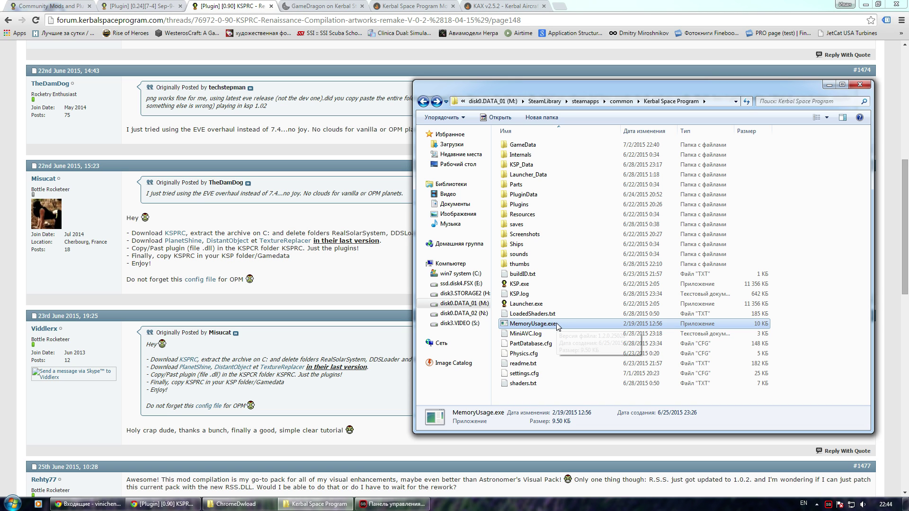
Step: Switch to Steam, find Kerbal Space Program in the game library and open its properties
left_click(13, 503)
left_click(31, 290)
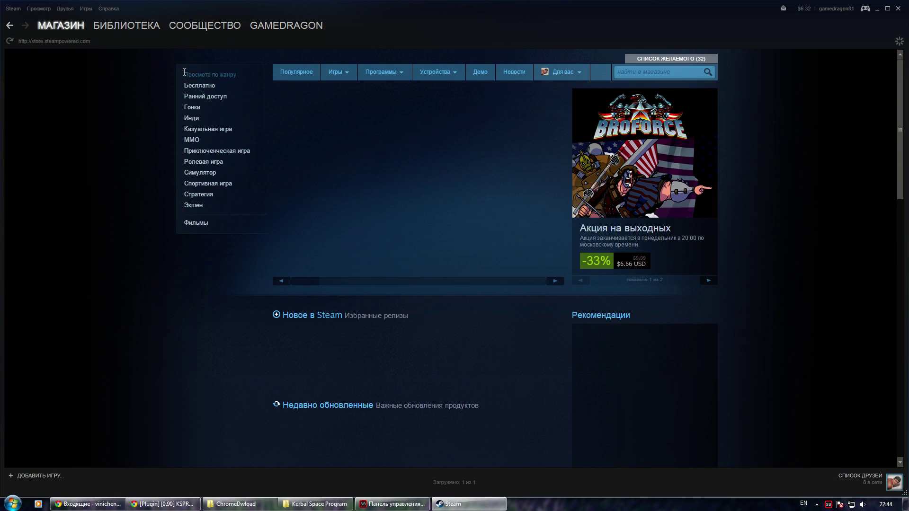
left_click(115, 36)
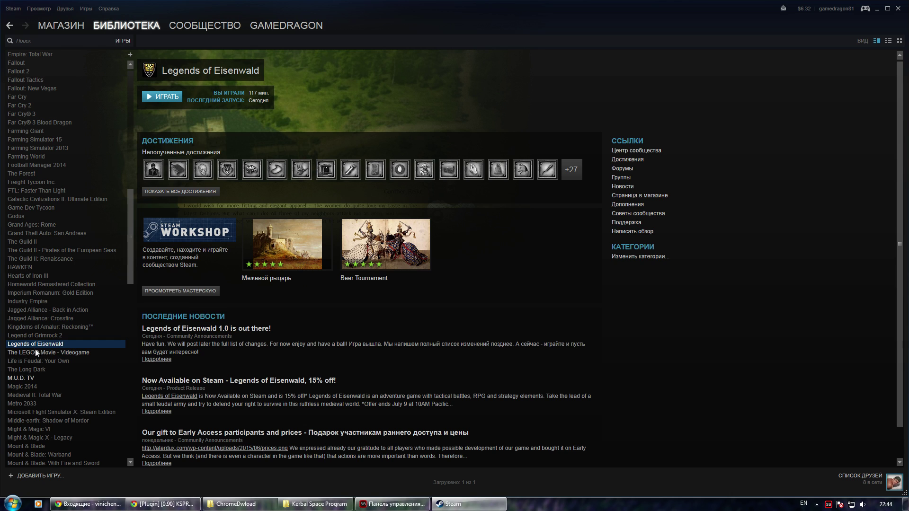
left_click_drag(129, 256, 125, 104)
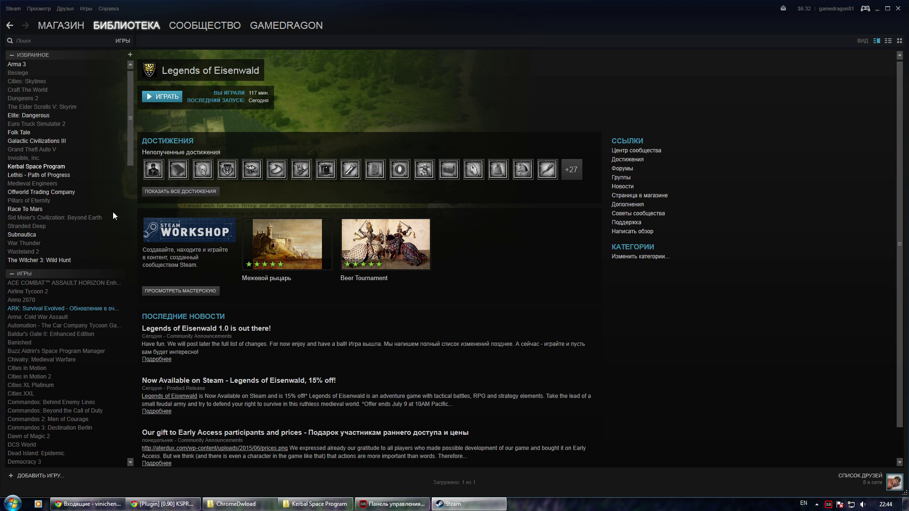
left_click(22, 167)
right_click(52, 167)
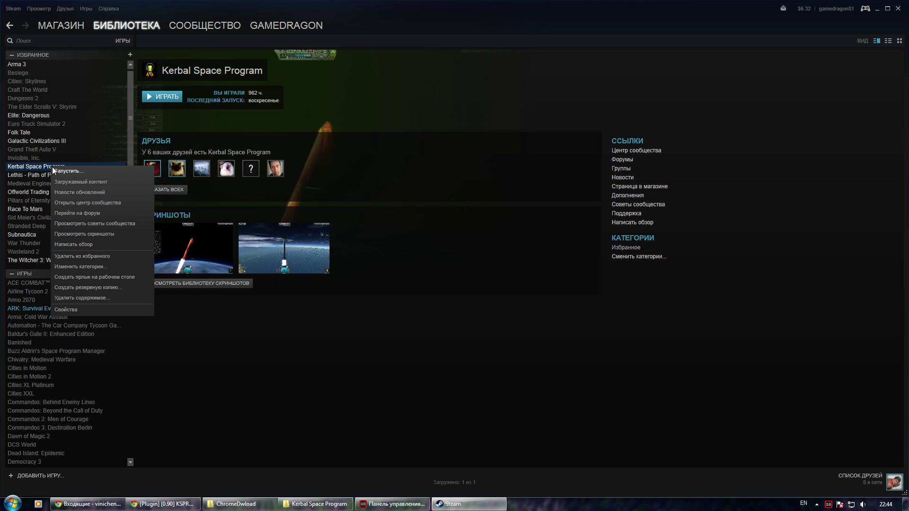
left_click(98, 310)
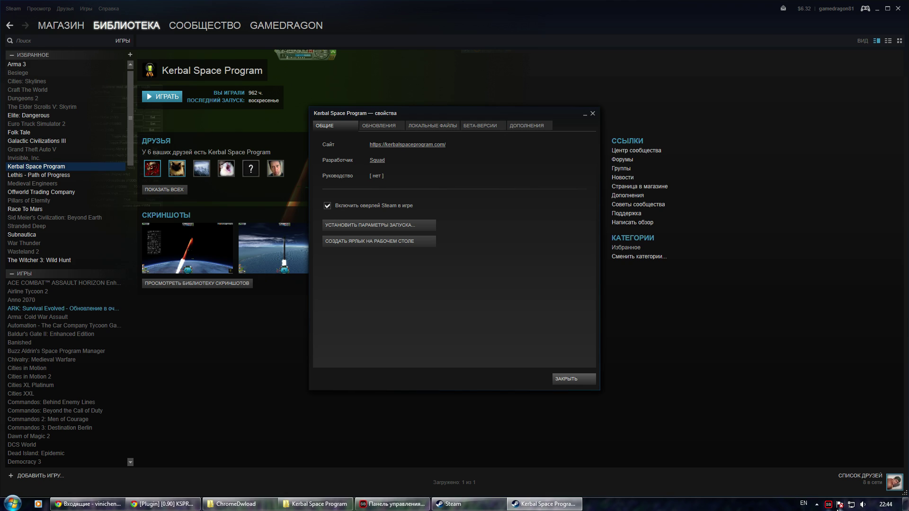
left_click(817, 504)
left_click(831, 459)
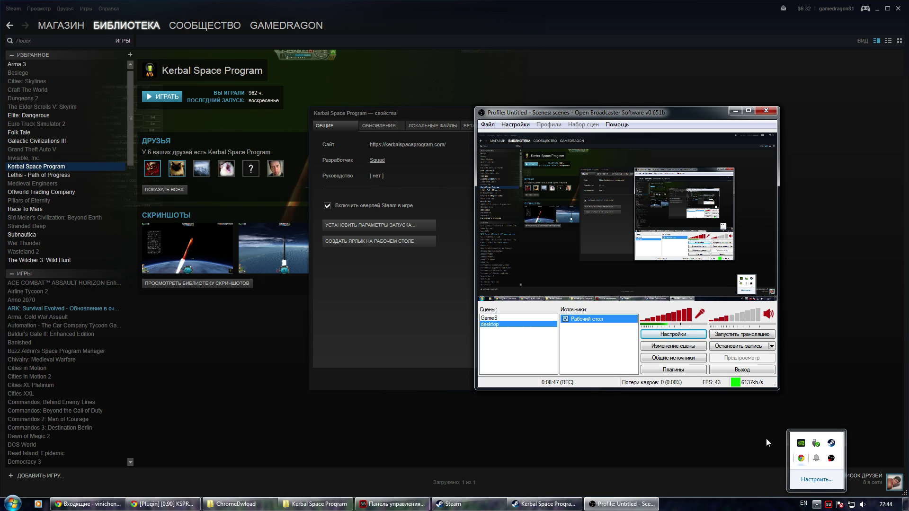
left_click(735, 111)
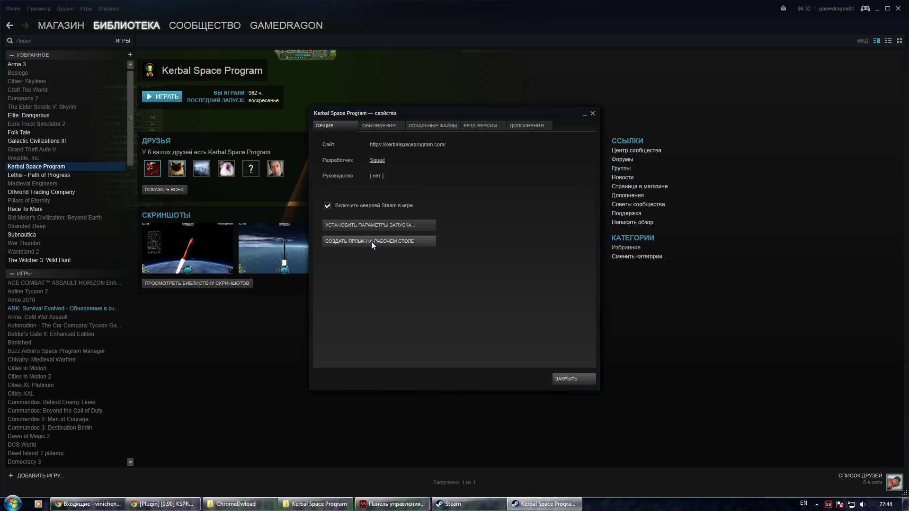
Step: Review the game's launch options "-force-d3d11 -no-singlethreaded", accept them and close the properties
left_click(377, 226)
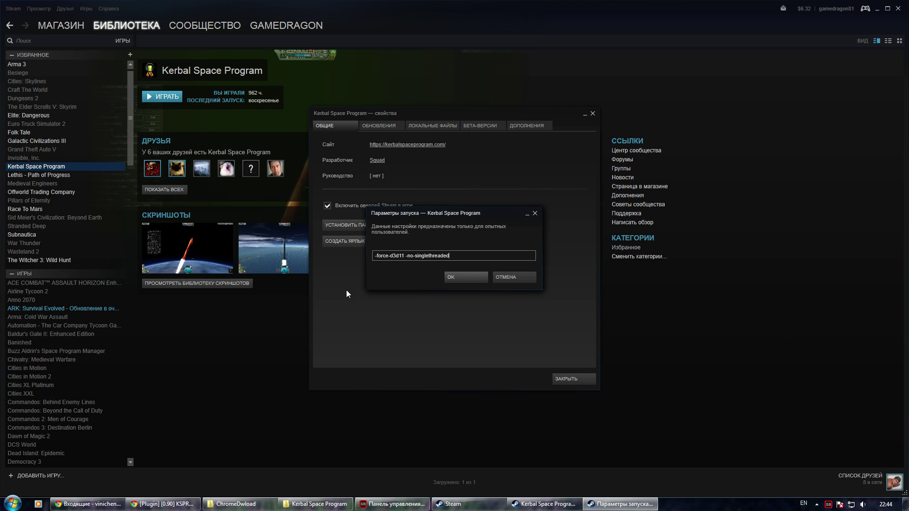
left_click(394, 254, "shift")
left_click(460, 258)
left_click(463, 279)
left_click(564, 381)
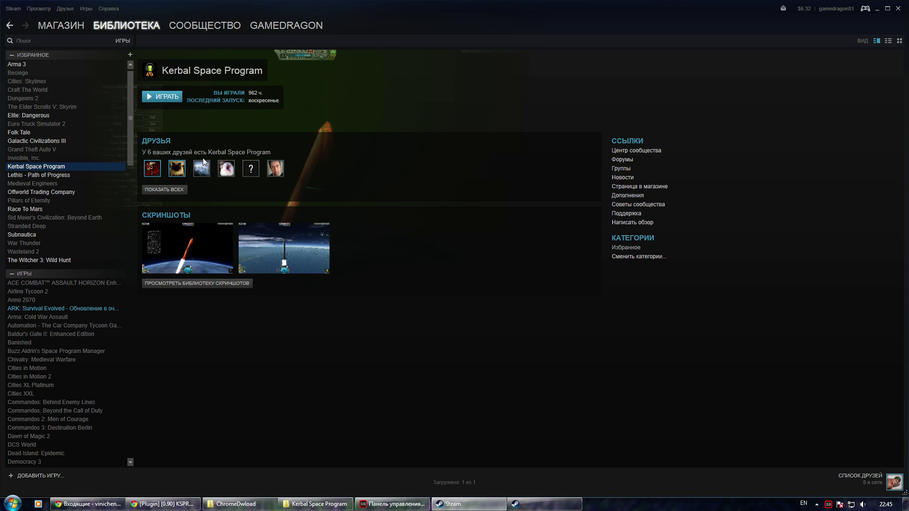
Step: Launch Kerbal Space Program from the library and dismiss the PlanetShine version notice
left_click(152, 97)
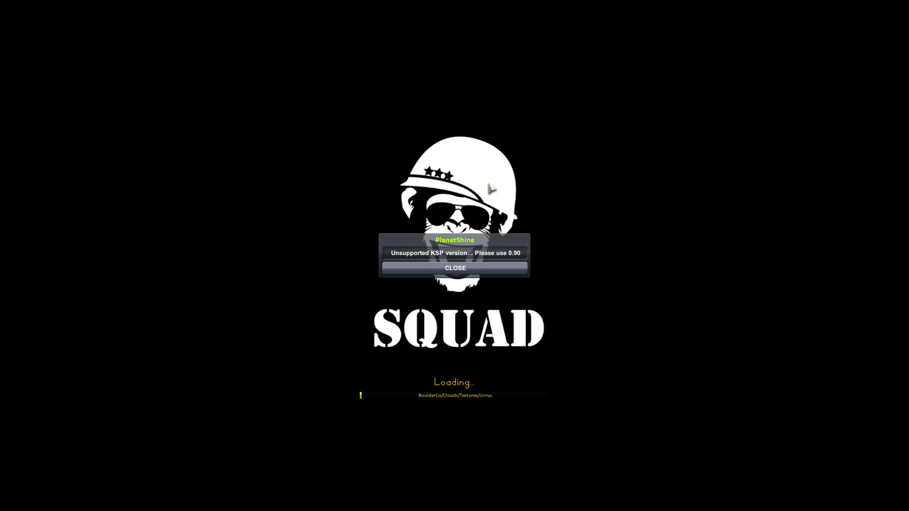
left_click(459, 271)
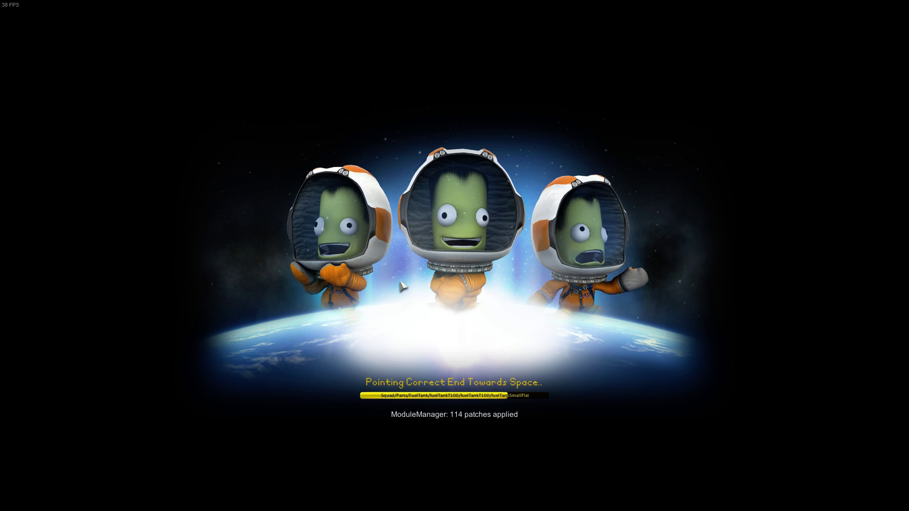
Step: Switch out of the loading game to the Kerbal Space Program folder and run MemoryUsage.exe
key("alt+Tab")
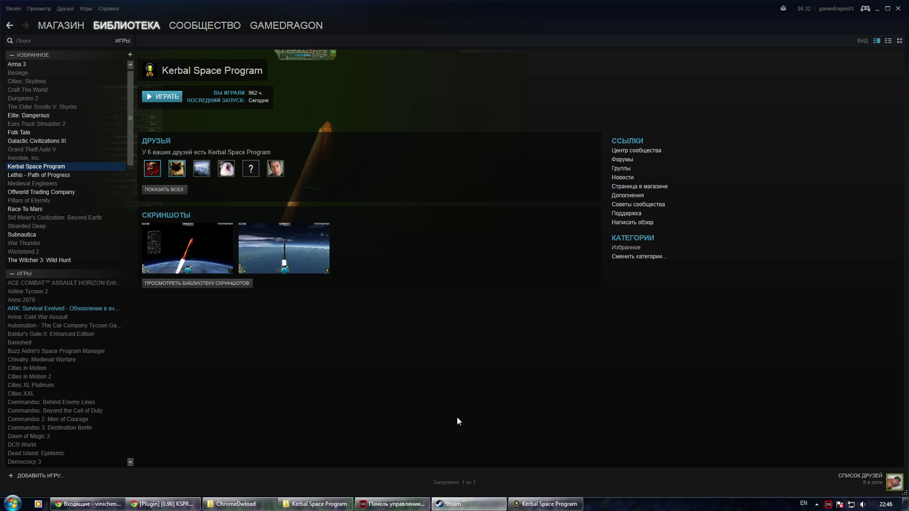
left_click(313, 504)
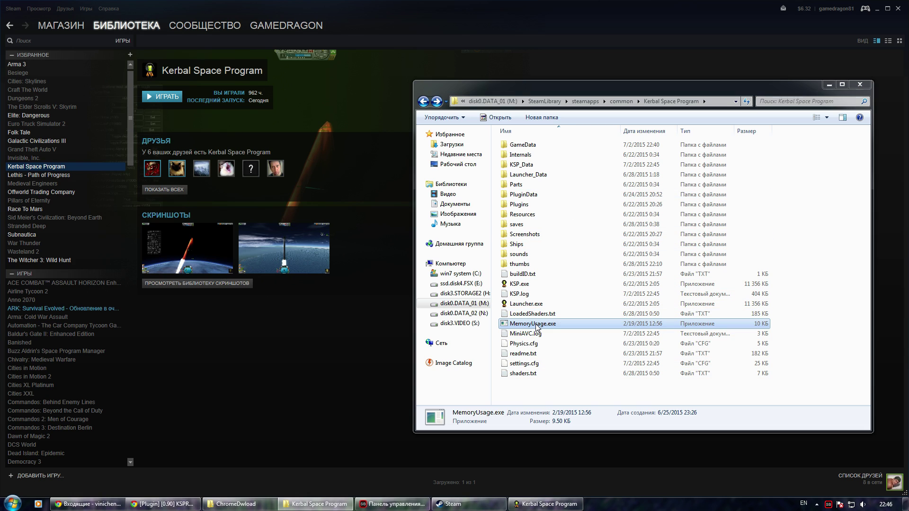
double_click(537, 325)
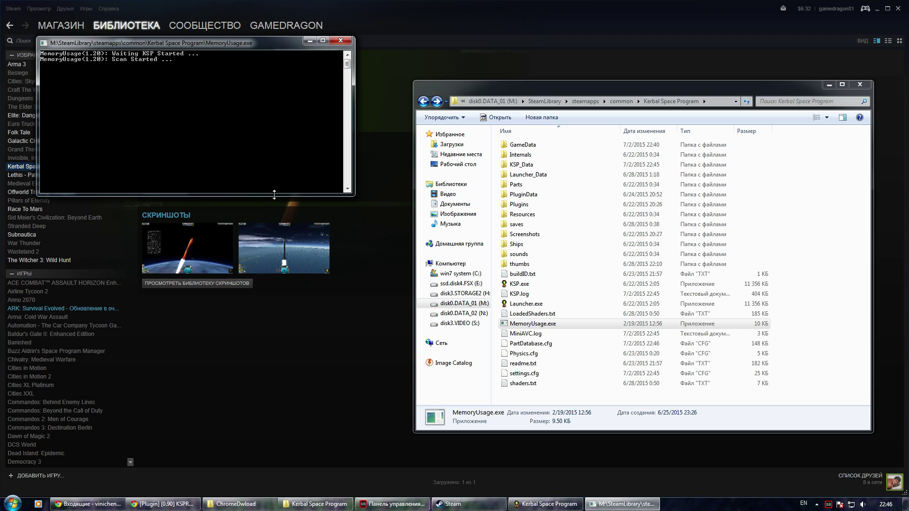
Step: Switch back to Kerbal Space Program and resume the saved game "default"
left_click(534, 507)
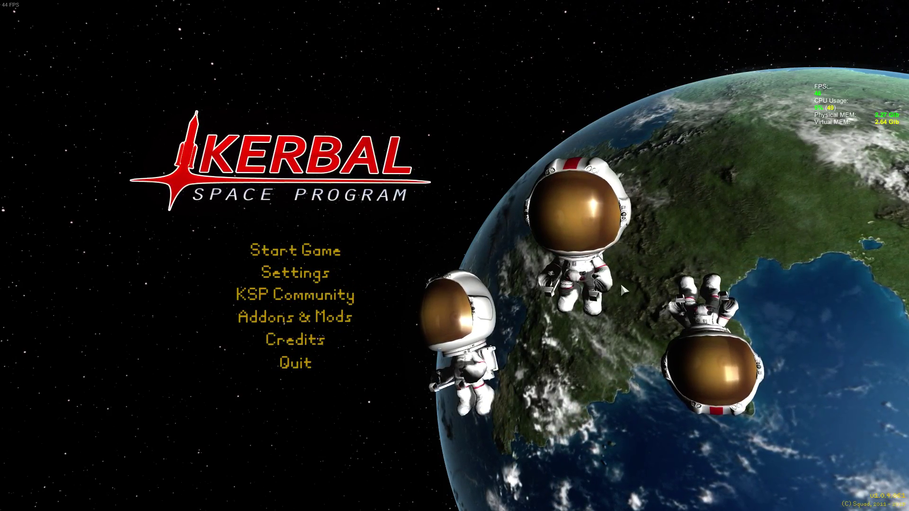
left_click(332, 251)
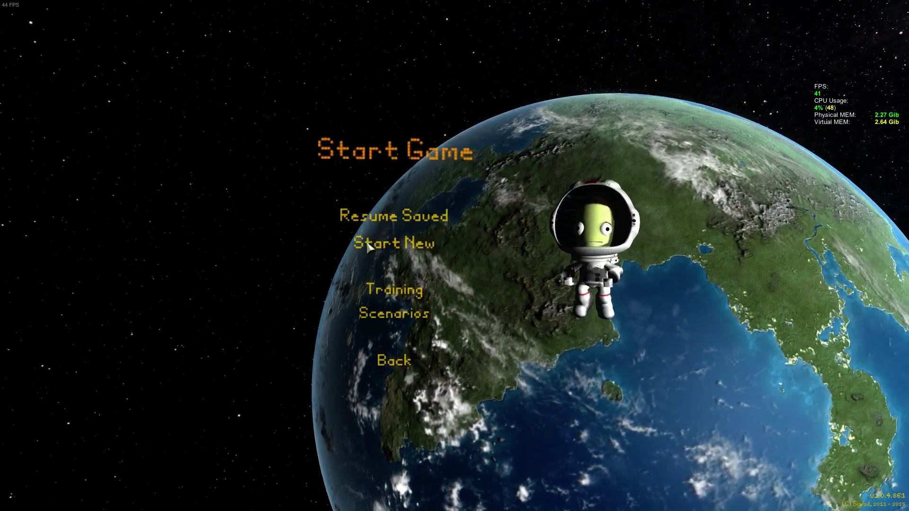
left_click(331, 213)
left_click(380, 176)
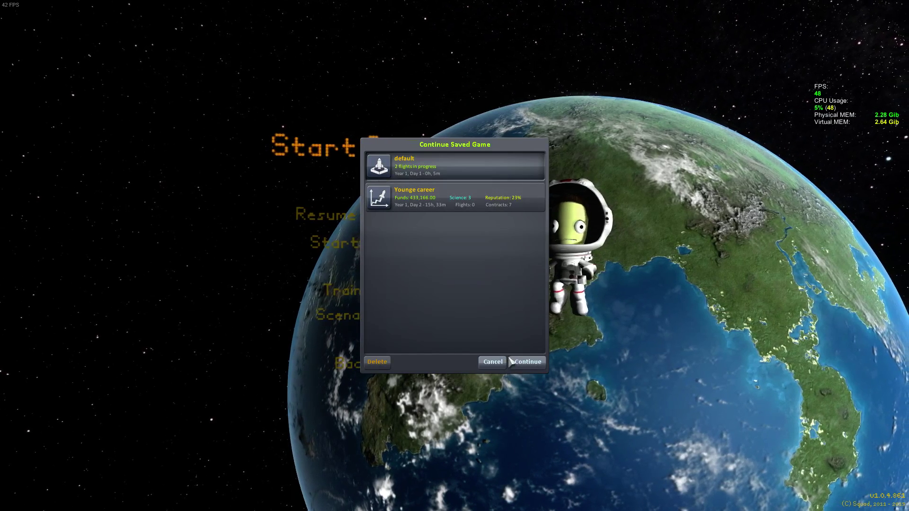
left_click(527, 362)
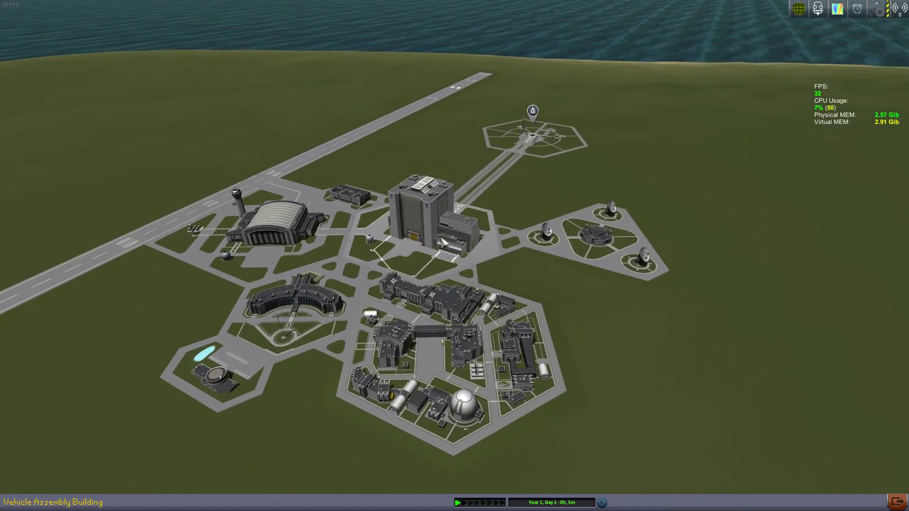
Step: Enter the Vehicle Assembly Building and place the C2-B Horizon Cockpit as the first part of a new craft
left_click(445, 284)
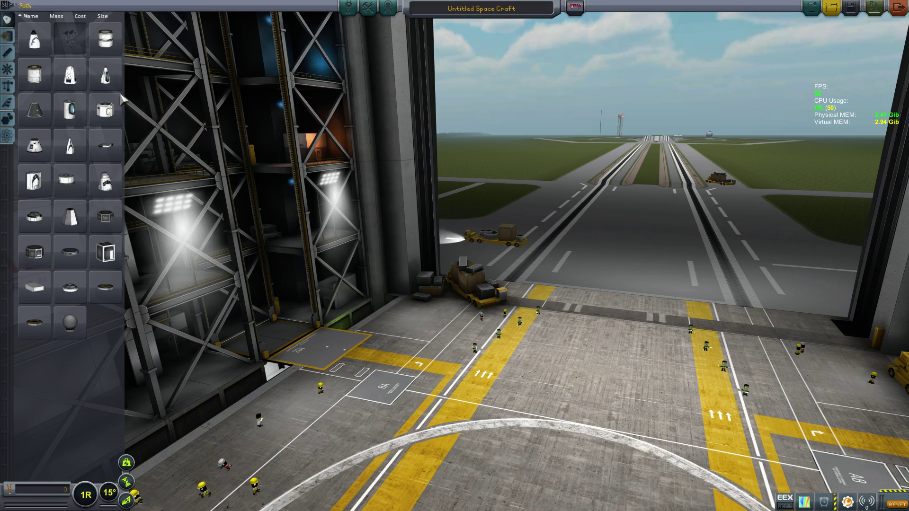
mouse_move(37, 45)
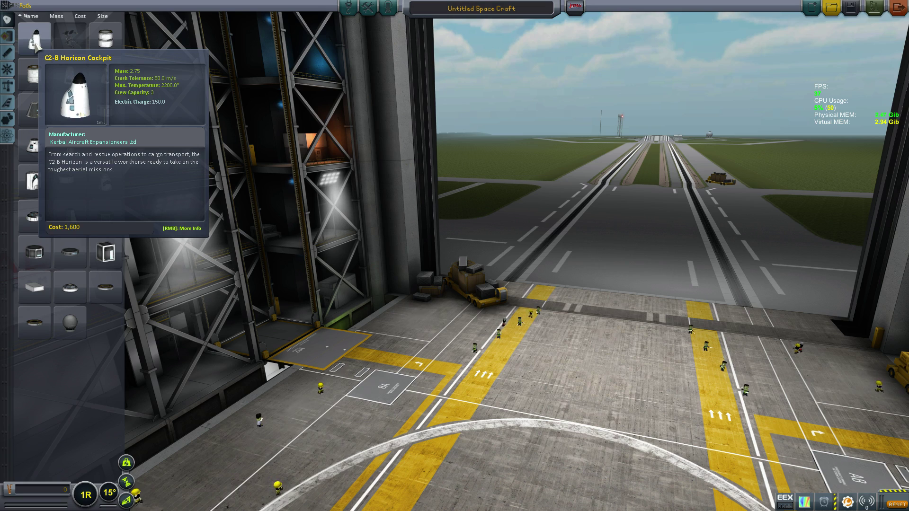
mouse_move(115, 161)
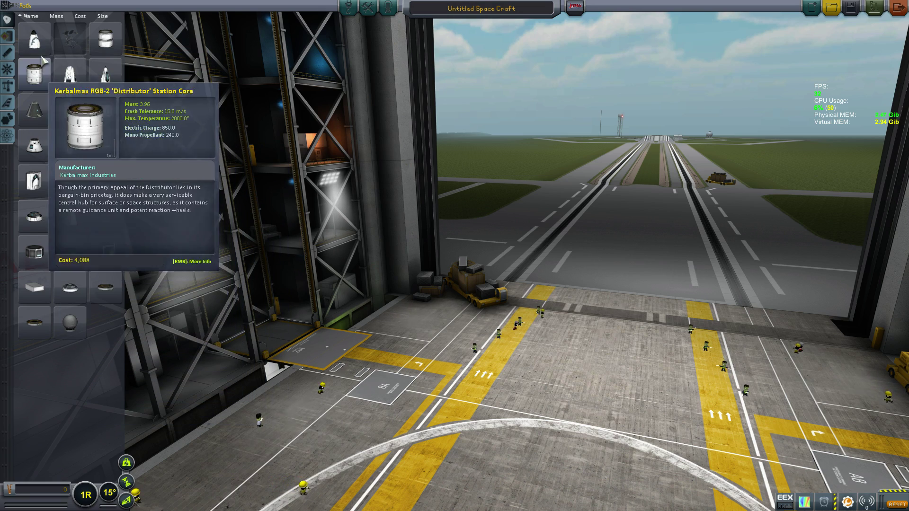
left_click(90, 87)
Step: Attach the helicopter rotor from the engine parts to the nose of the cockpit
left_click(8, 53)
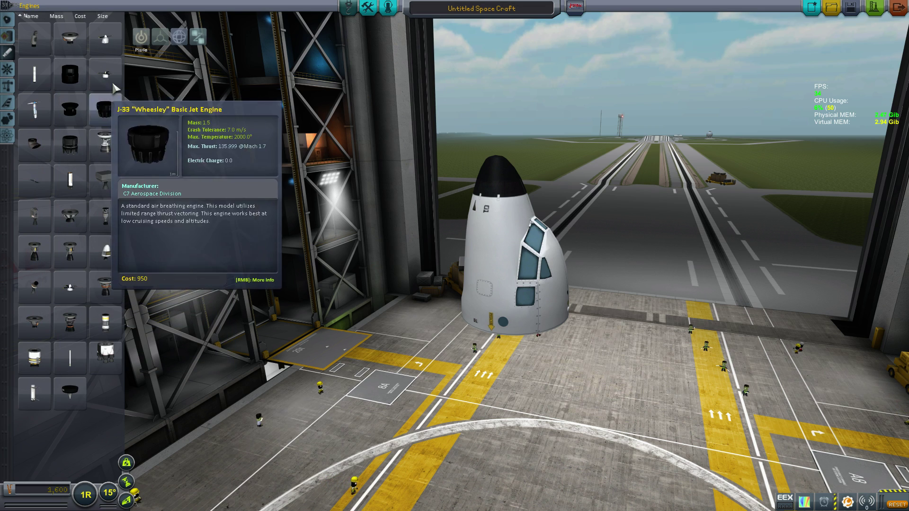
left_click(106, 39)
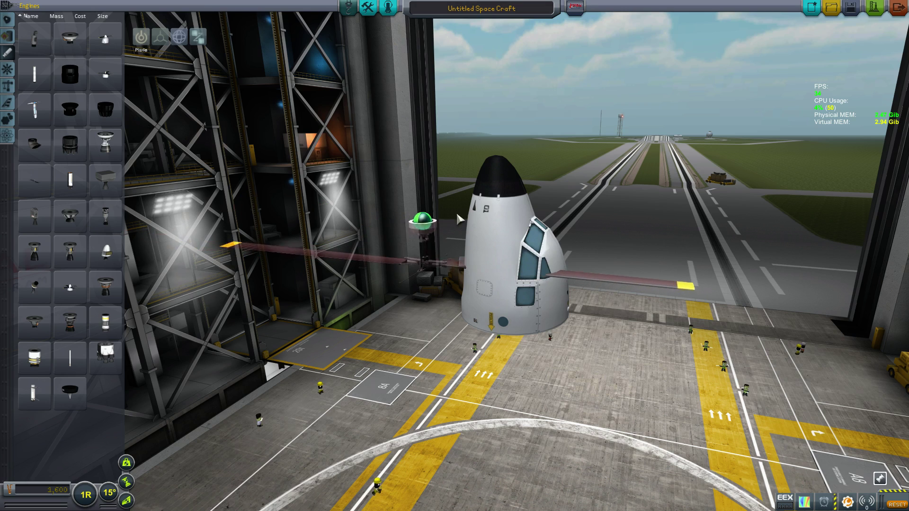
left_click(500, 168)
left_click(499, 168)
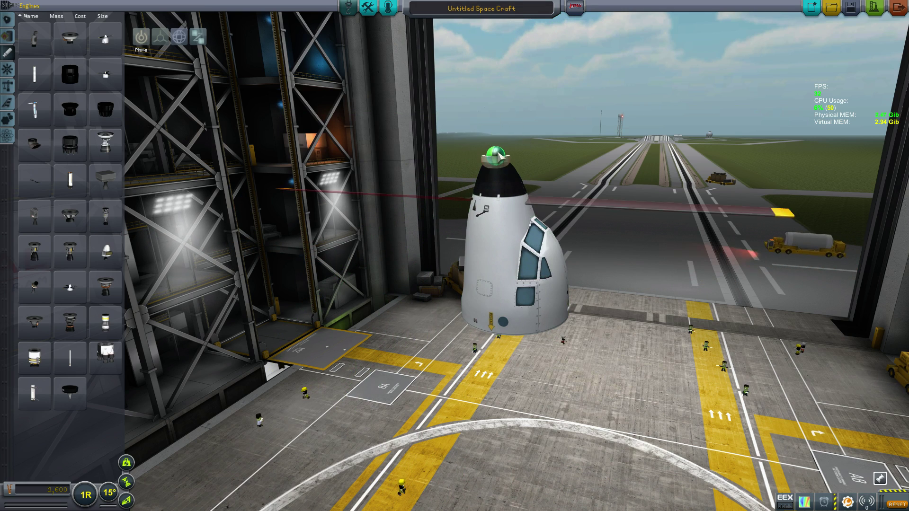
left_click(498, 159)
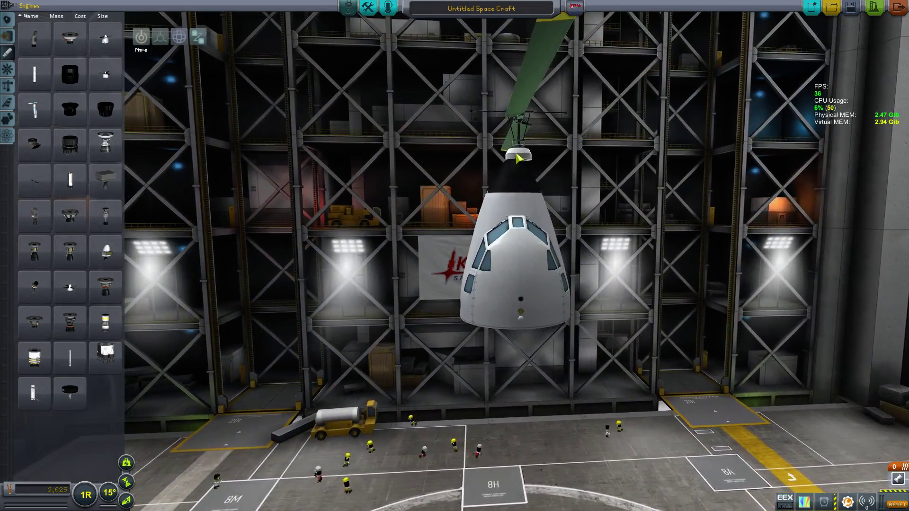
Step: Remove the rotor from the cockpit's nose and browse the remaining part categories
left_click(514, 147)
left_click(71, 237)
left_click(8, 118)
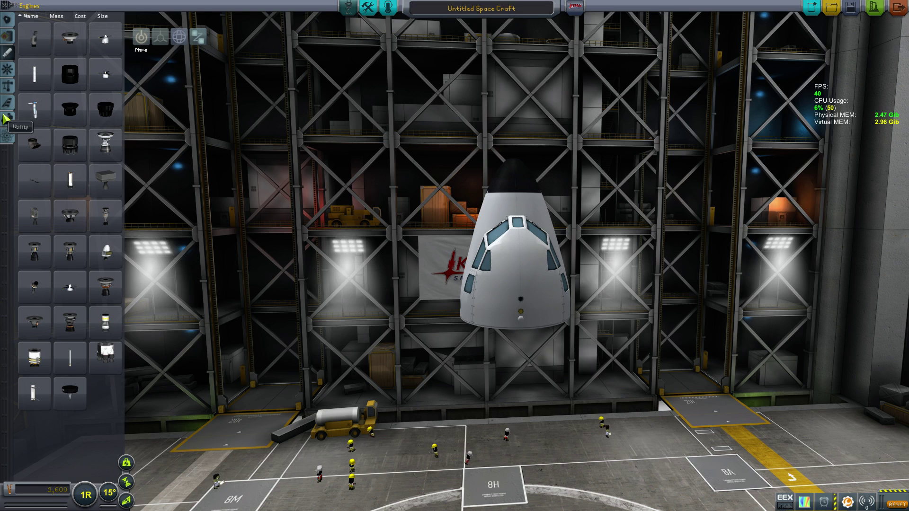
left_click(6, 137)
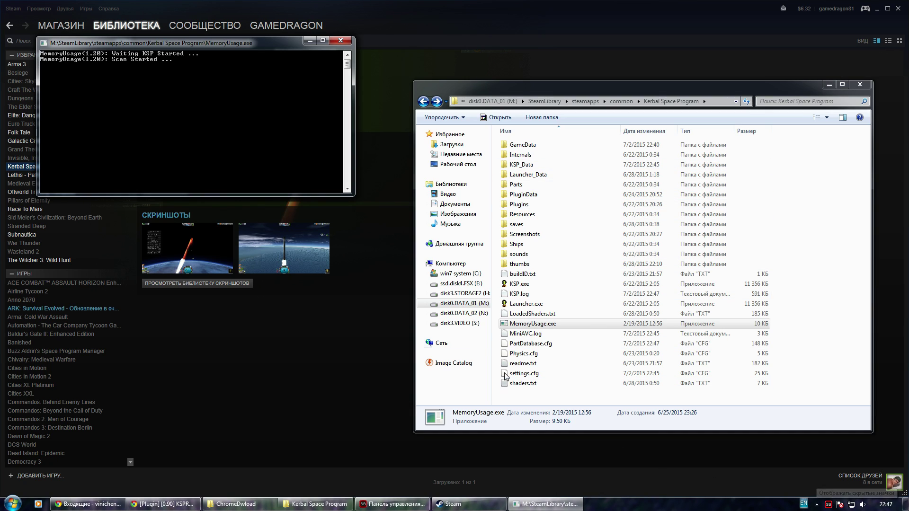
Step: Minimize the MemoryUsage console, Steam and the browser, leaving the Kerbal Space Program folder open on the desktop
left_click(312, 41)
left_click(326, 416)
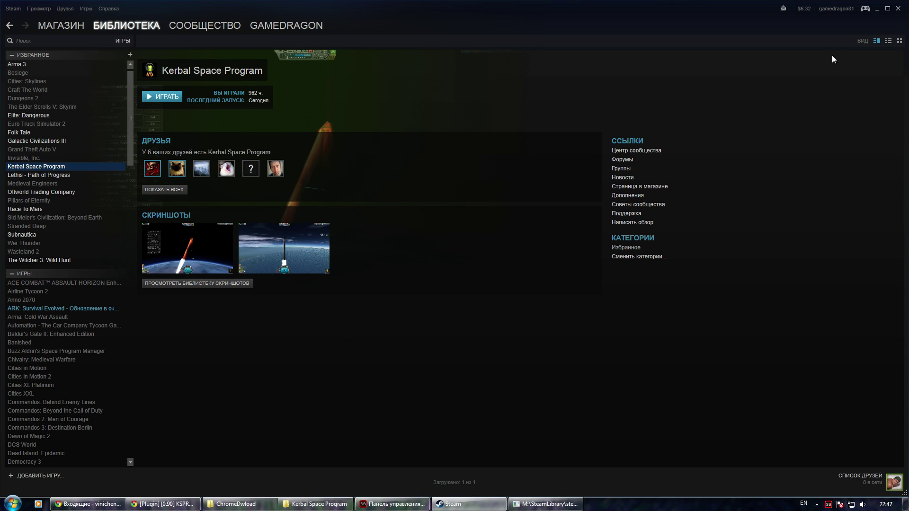
left_click(877, 8)
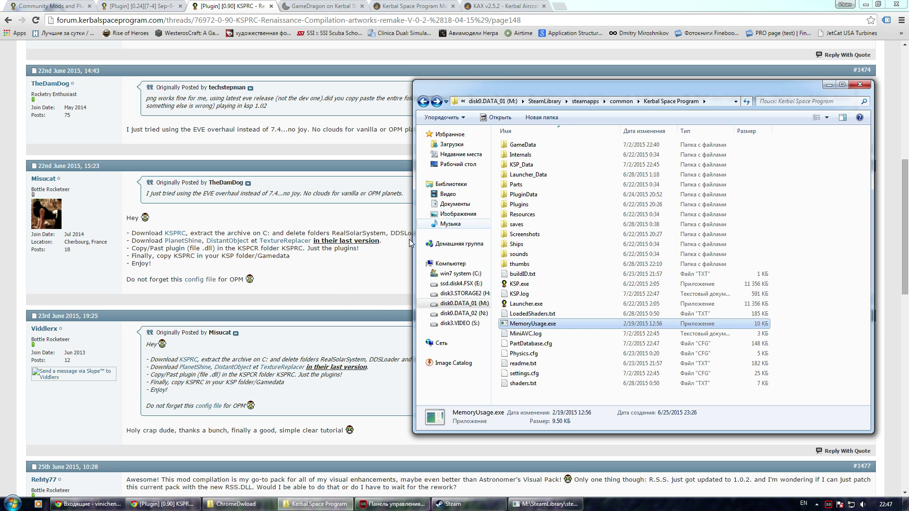
left_click(865, 5)
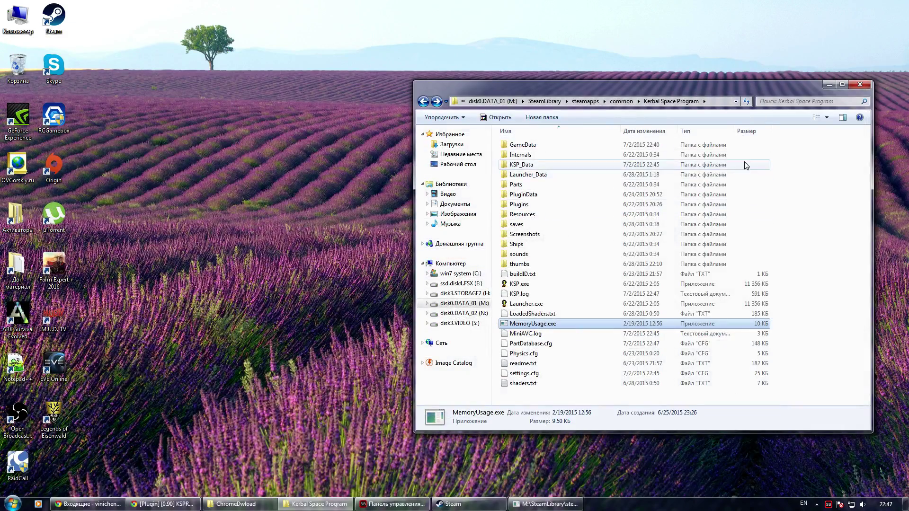
Step: Compress the GameData folder in the Kerbal Space Program directory into the archive GameData.rar
left_click_drag(783, 94, 577, 93)
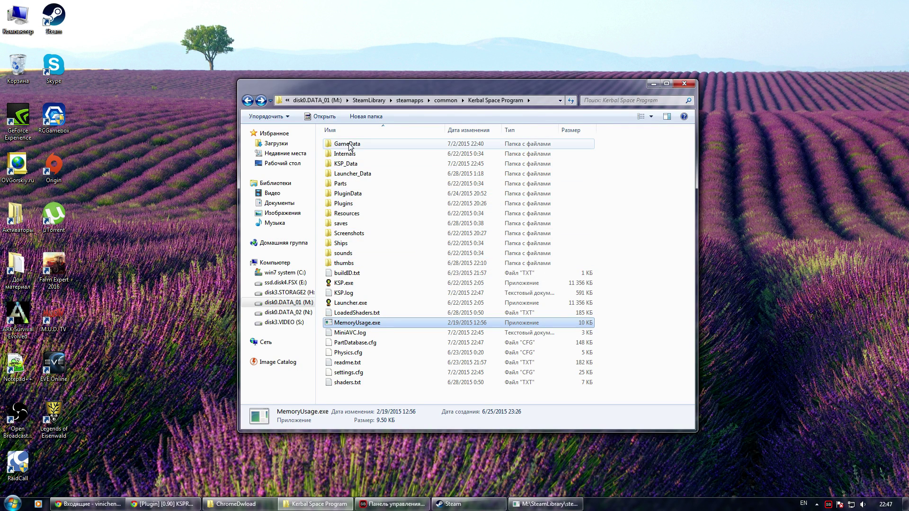
left_click(349, 144)
right_click(350, 145)
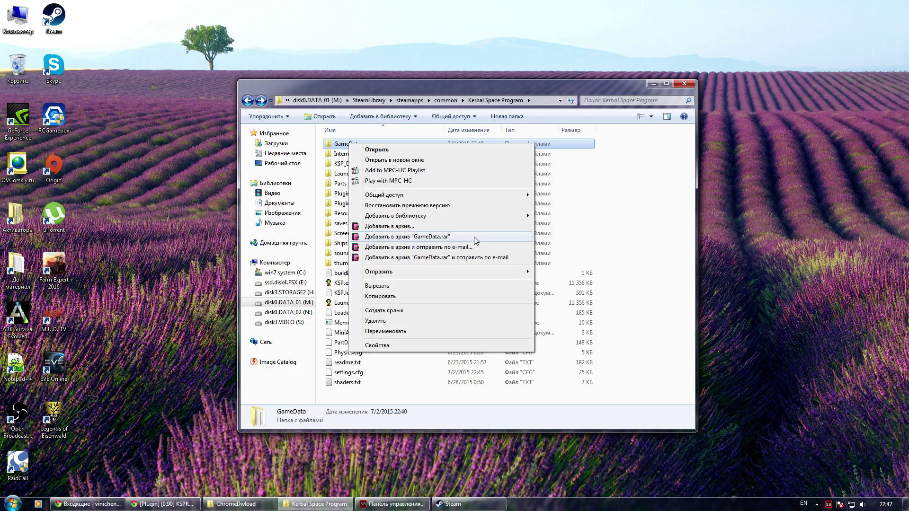
left_click(462, 237)
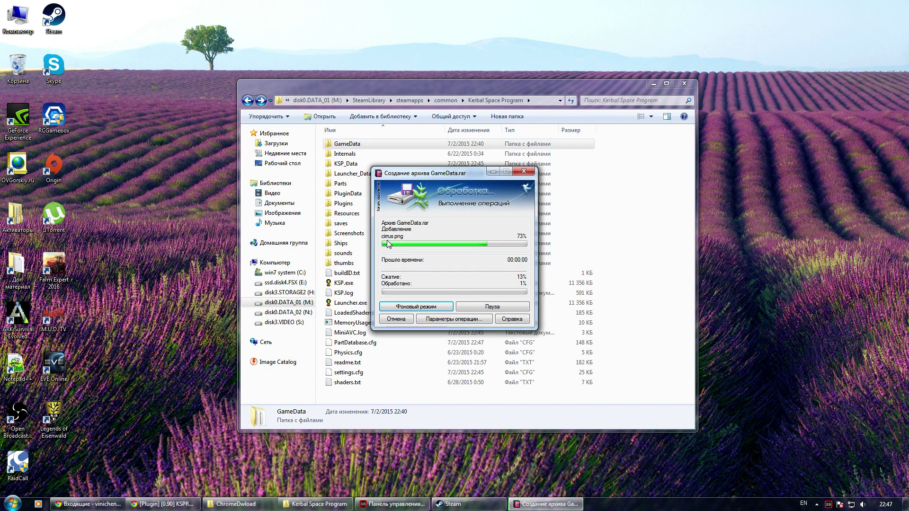